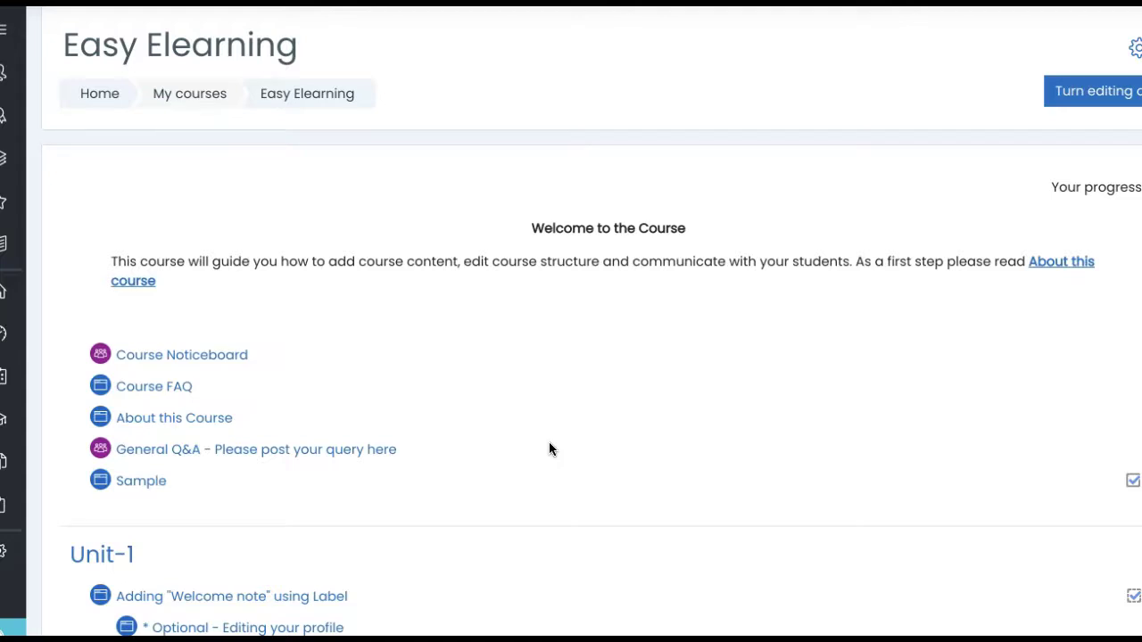
- Open the Easy Elearning course settings, check that completion tracking is set to Yes, and save the course
scroll(548, 449, right, 1)
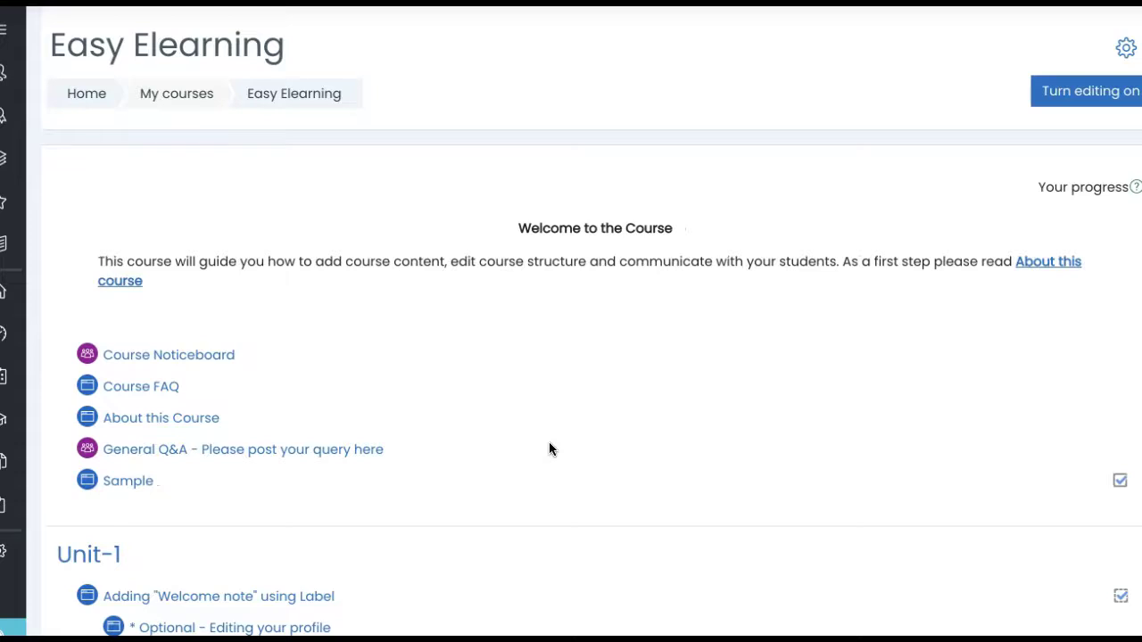
click(1123, 51)
click(1037, 79)
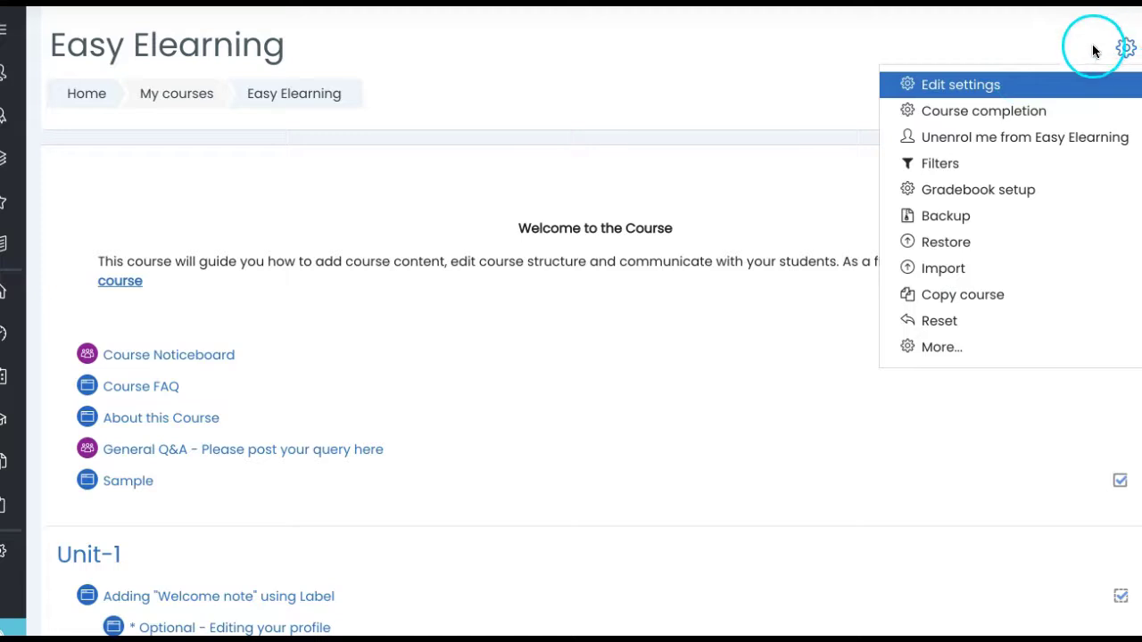
click(996, 84)
scroll(546, 462, down, 3)
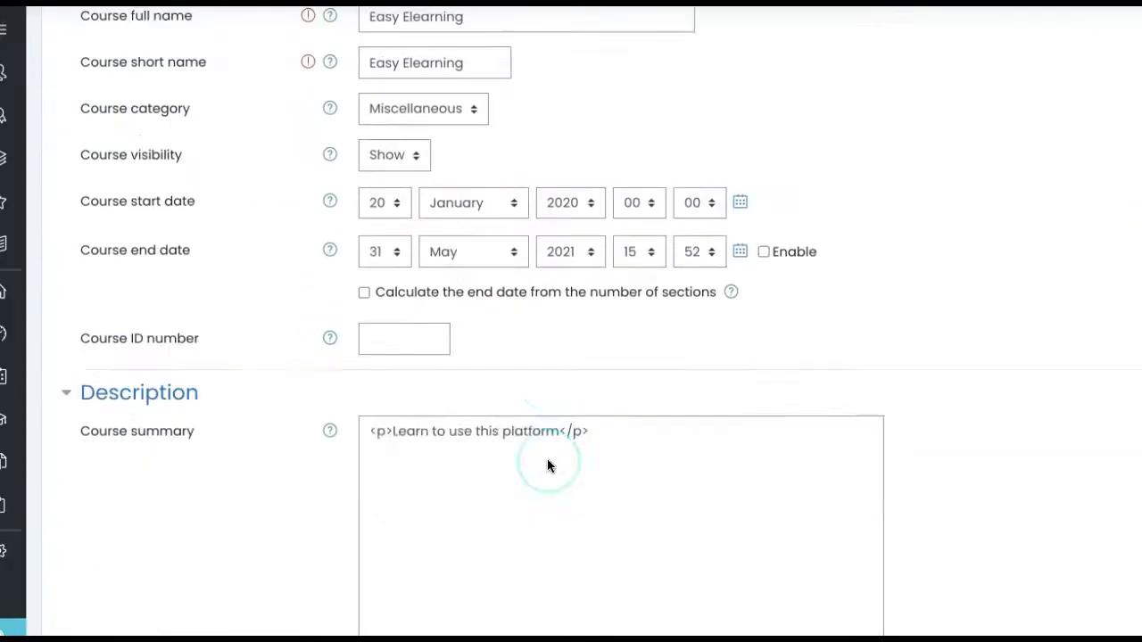
scroll(547, 459, down, 10)
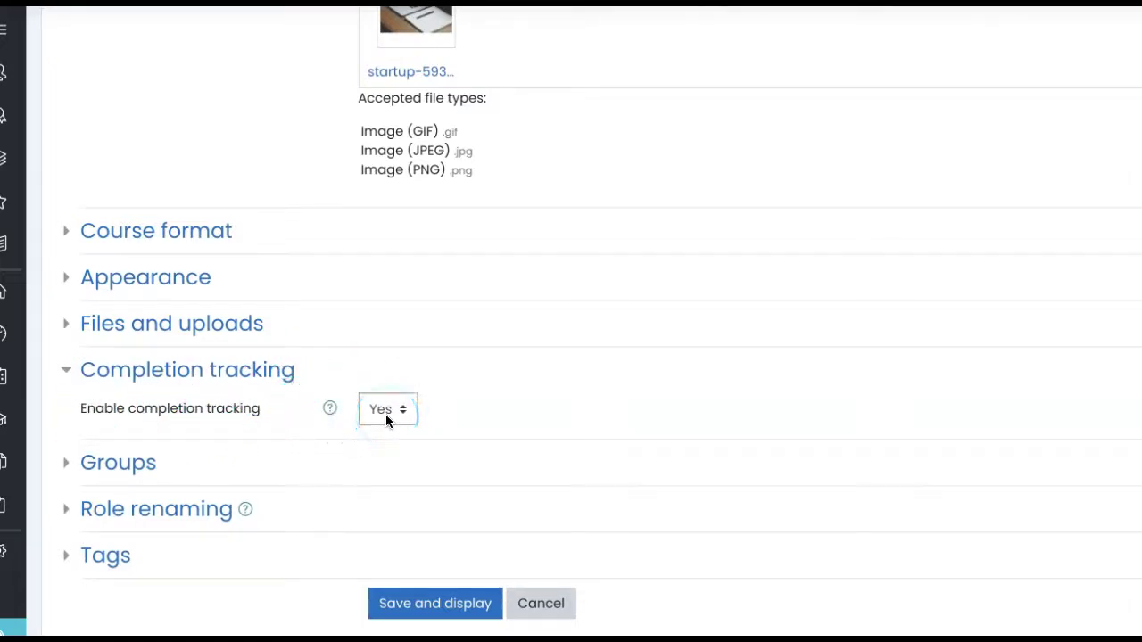
click(435, 603)
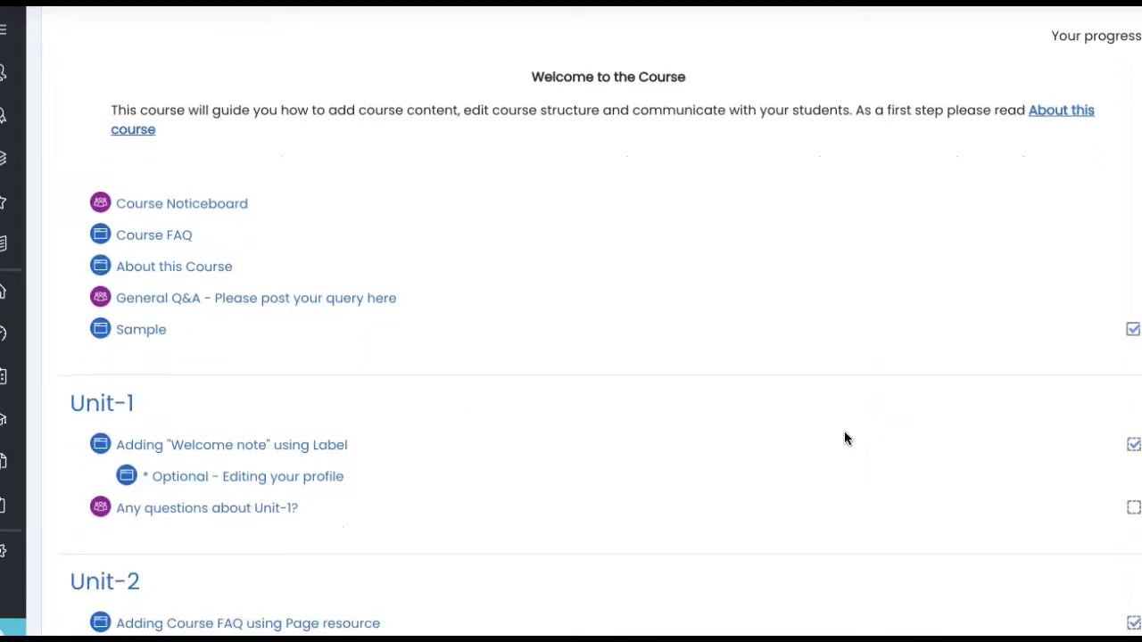
- Examine the completion checkboxes beside the activities in each unit of the course page
scroll(932, 438, down, 1)
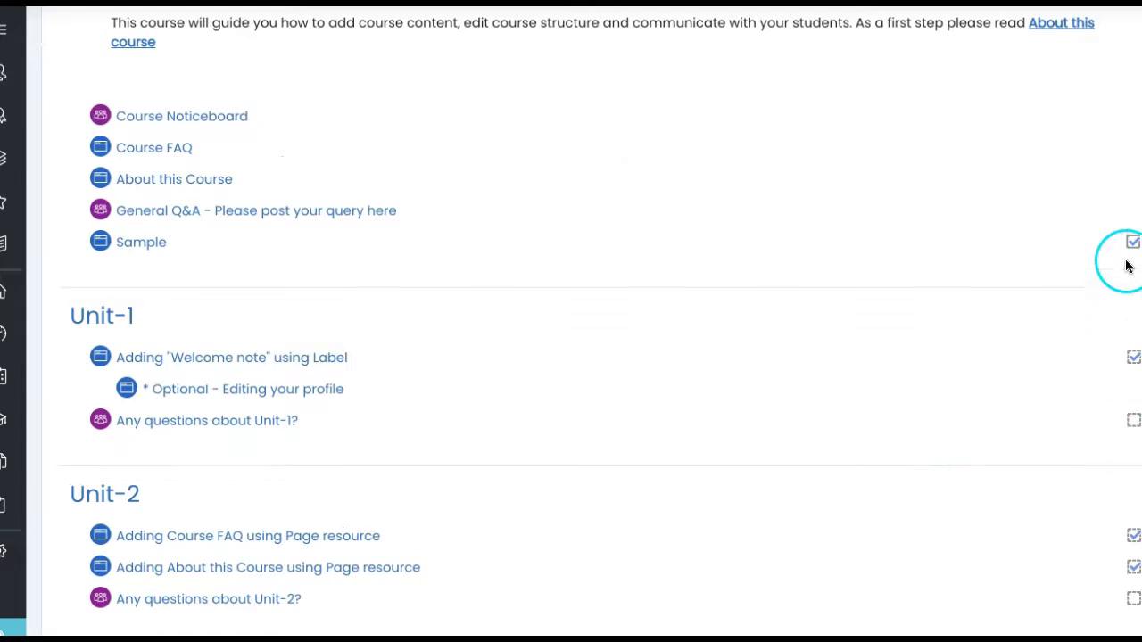
scroll(1040, 451, down, 1)
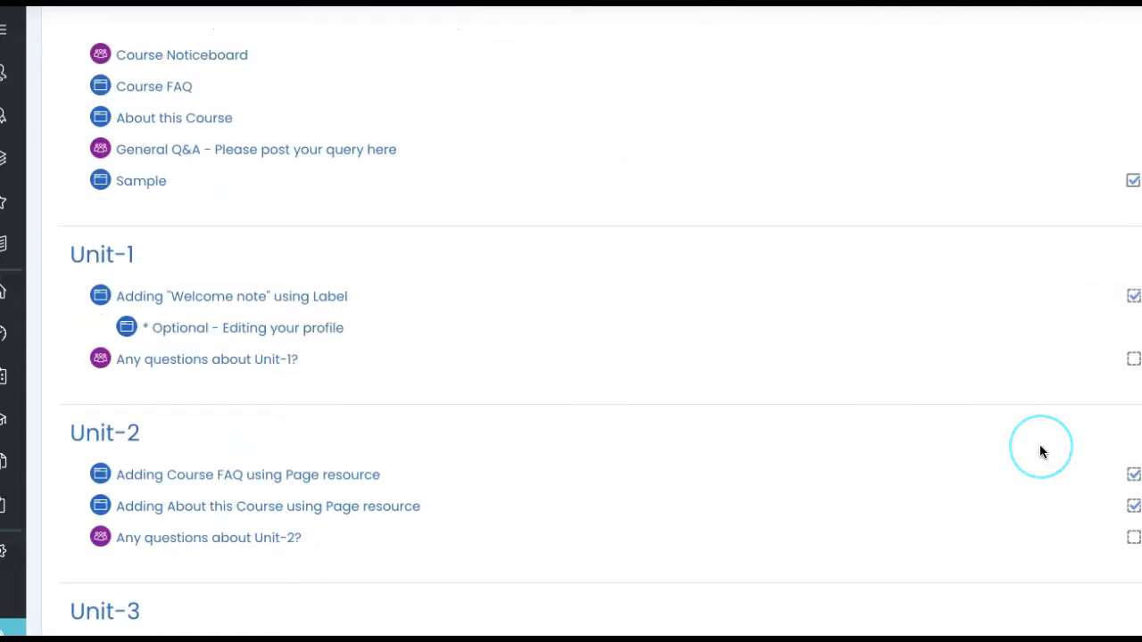
scroll(1039, 451, down, 1)
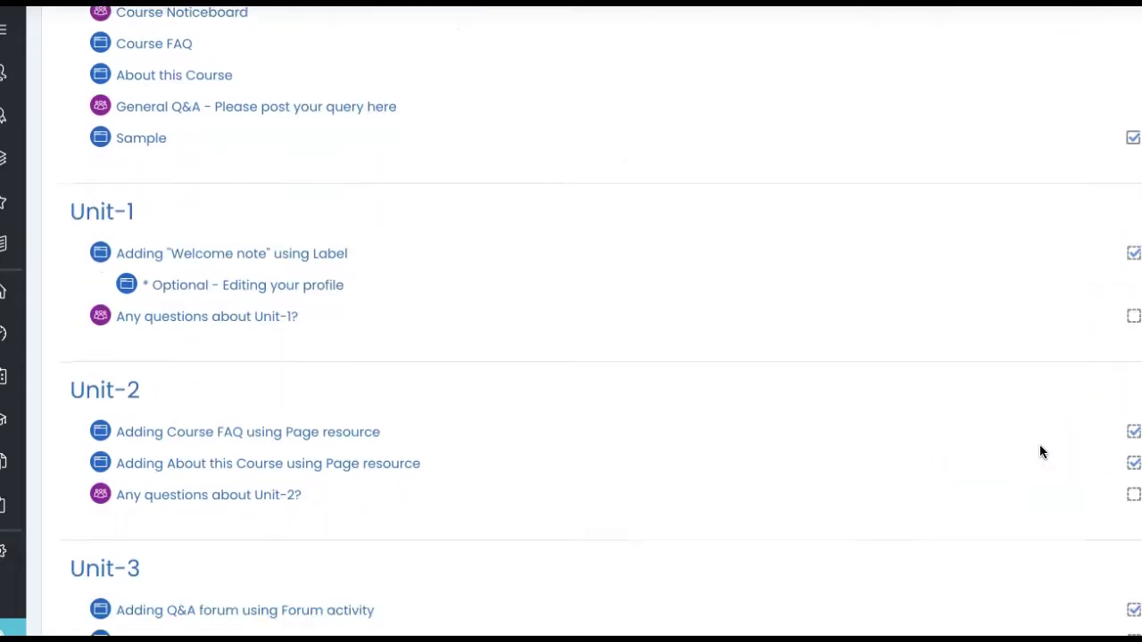
scroll(1040, 452, down, 1)
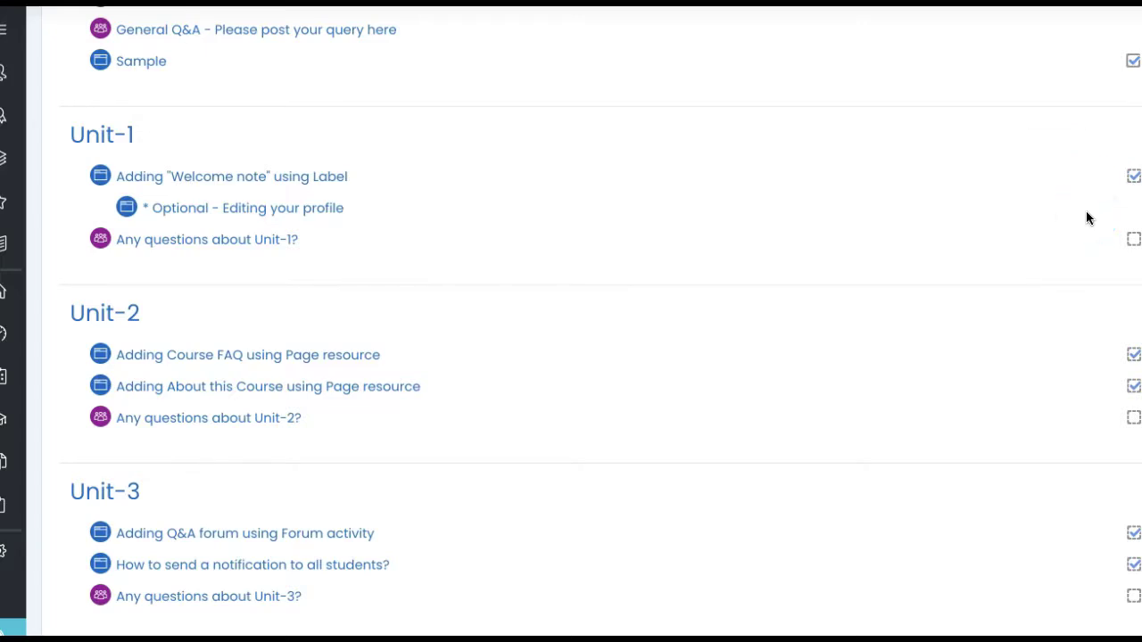
scroll(1069, 290, down, 1)
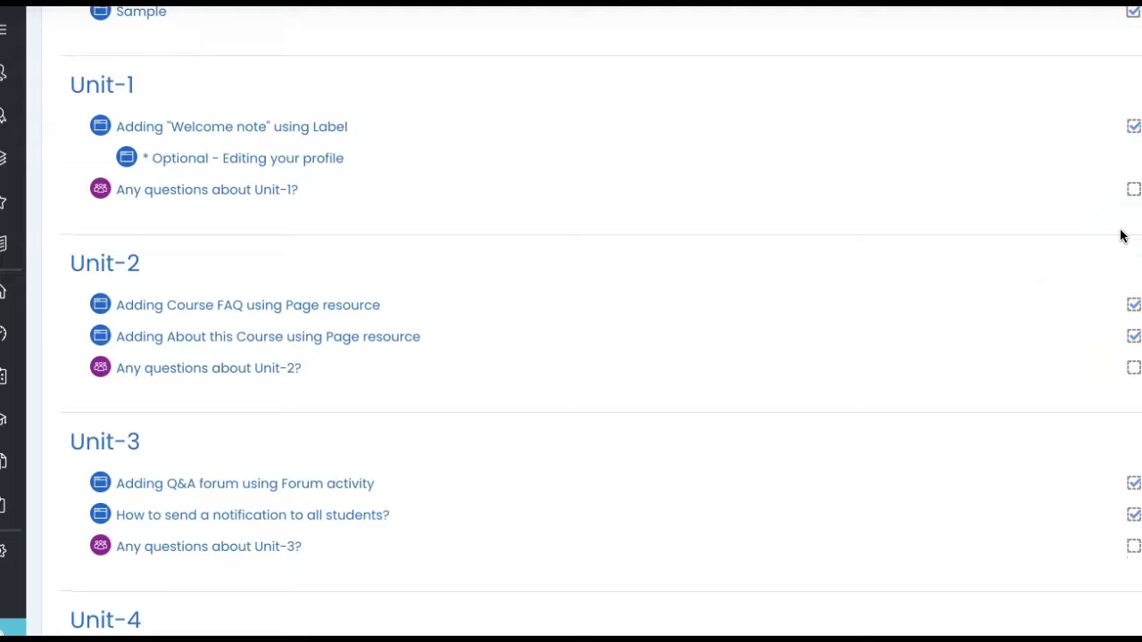
scroll(797, 431, down, 3)
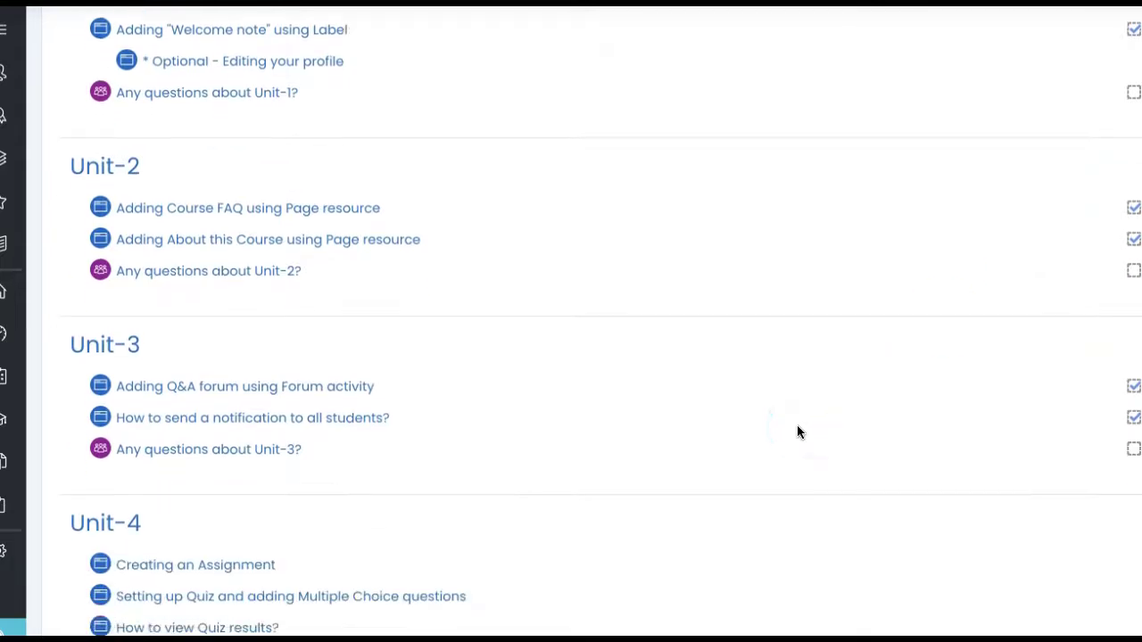
scroll(797, 430, down, 5)
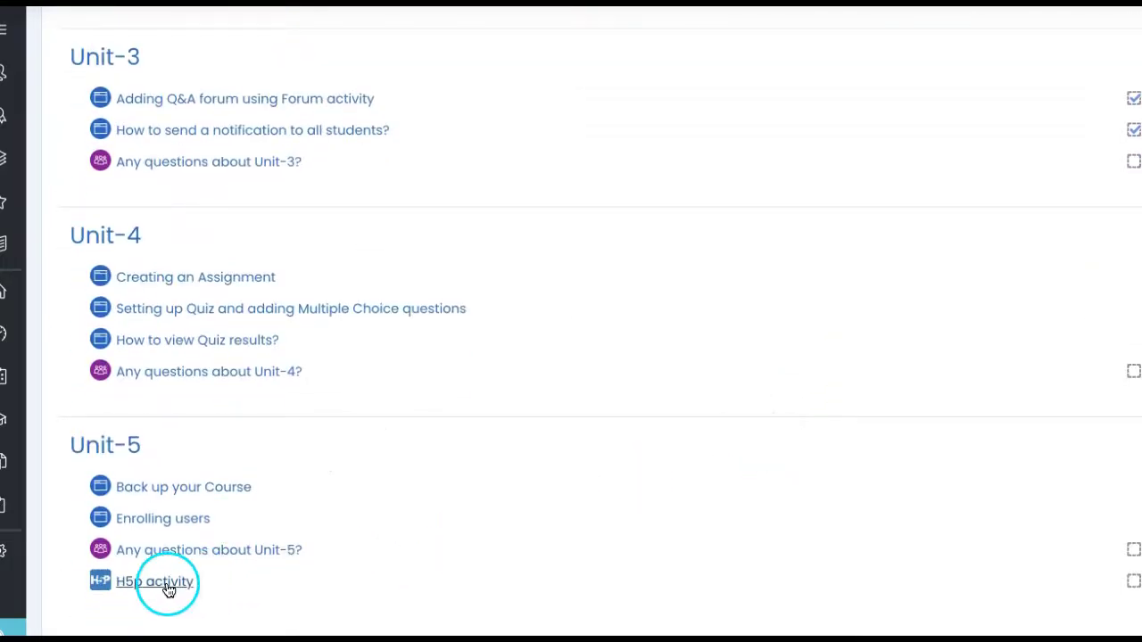
- Open the settings of the H5P activity in Unit-5 and go to its activity completion options
click(165, 585)
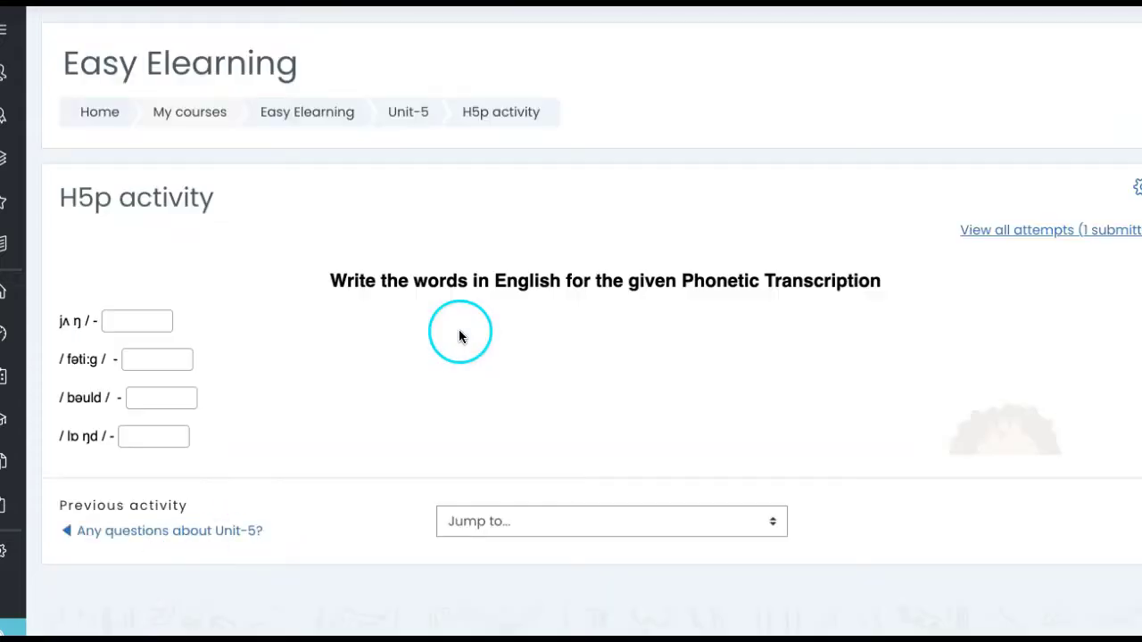
click(1129, 186)
click(999, 218)
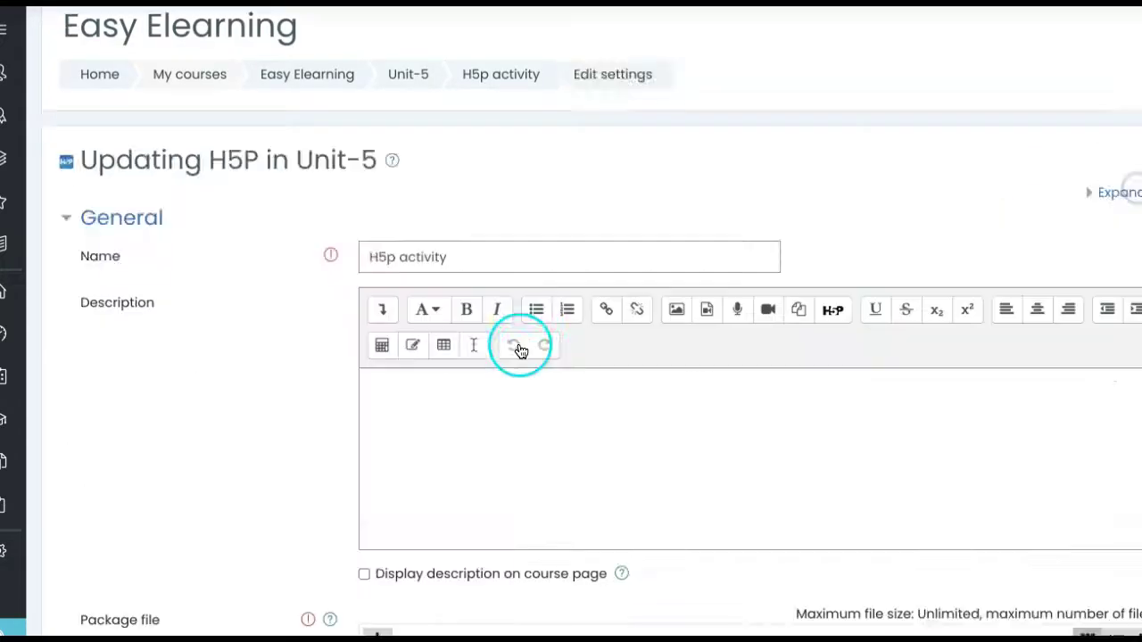
scroll(517, 348, down, 3)
scroll(521, 350, down, 7)
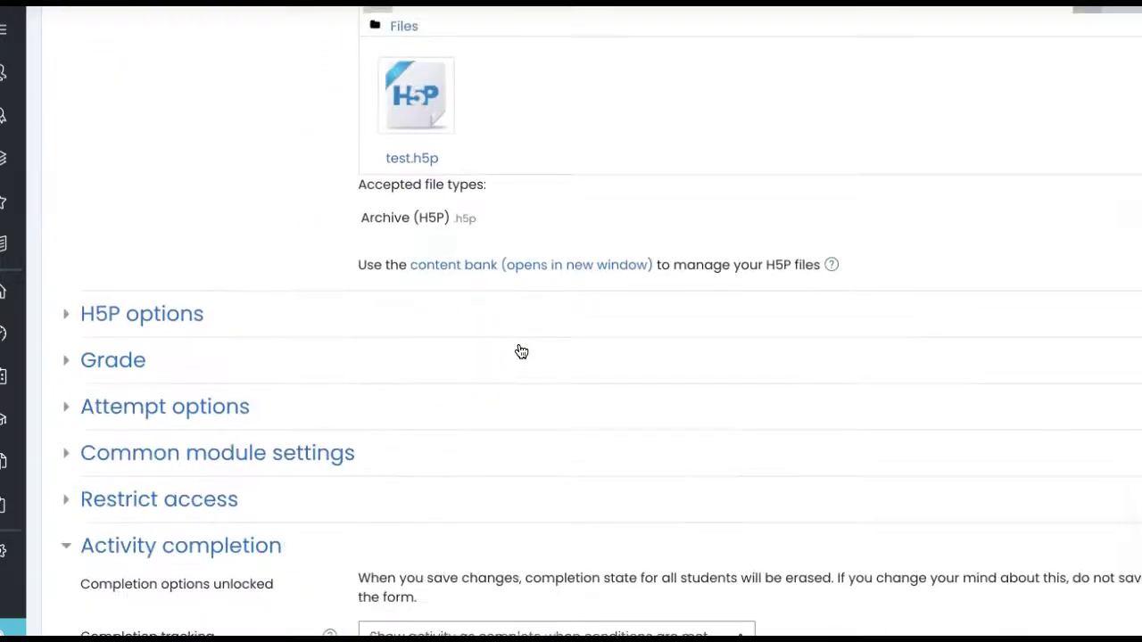
scroll(521, 350, down, 3)
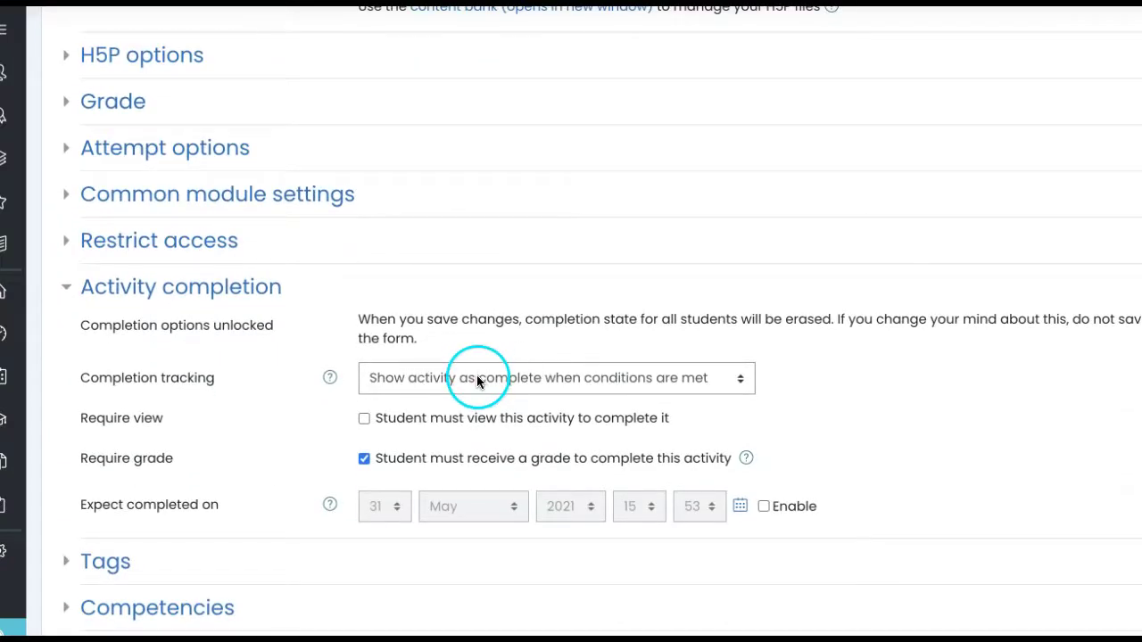
- Review the completion tracking choices, keeping "Show activity as complete when conditions are met"
click(477, 378)
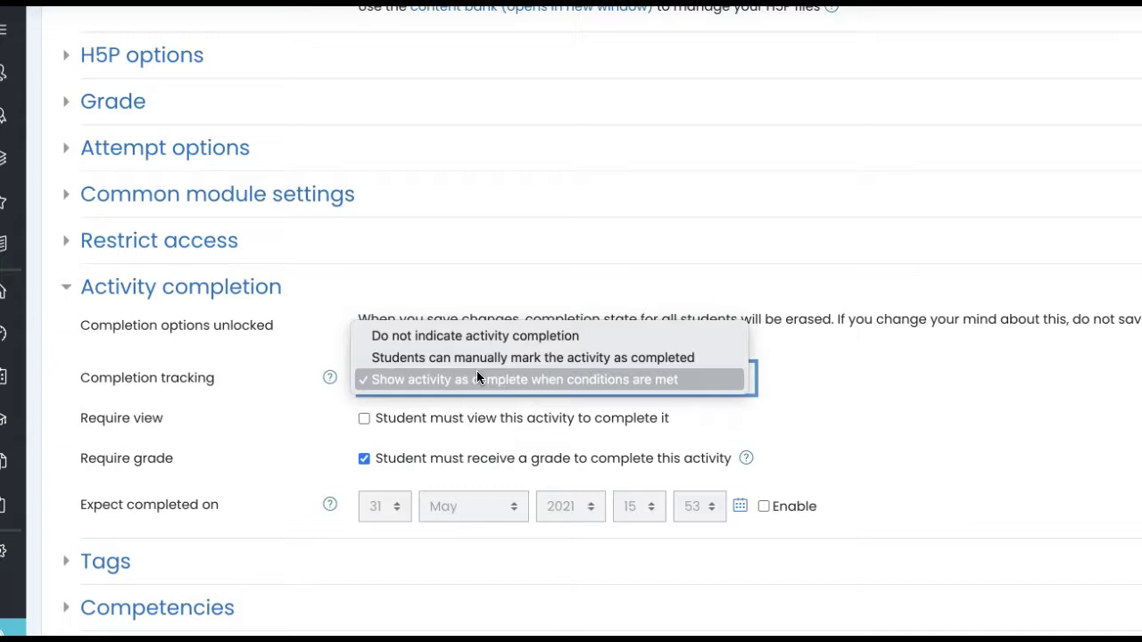
click(331, 451)
click(499, 455)
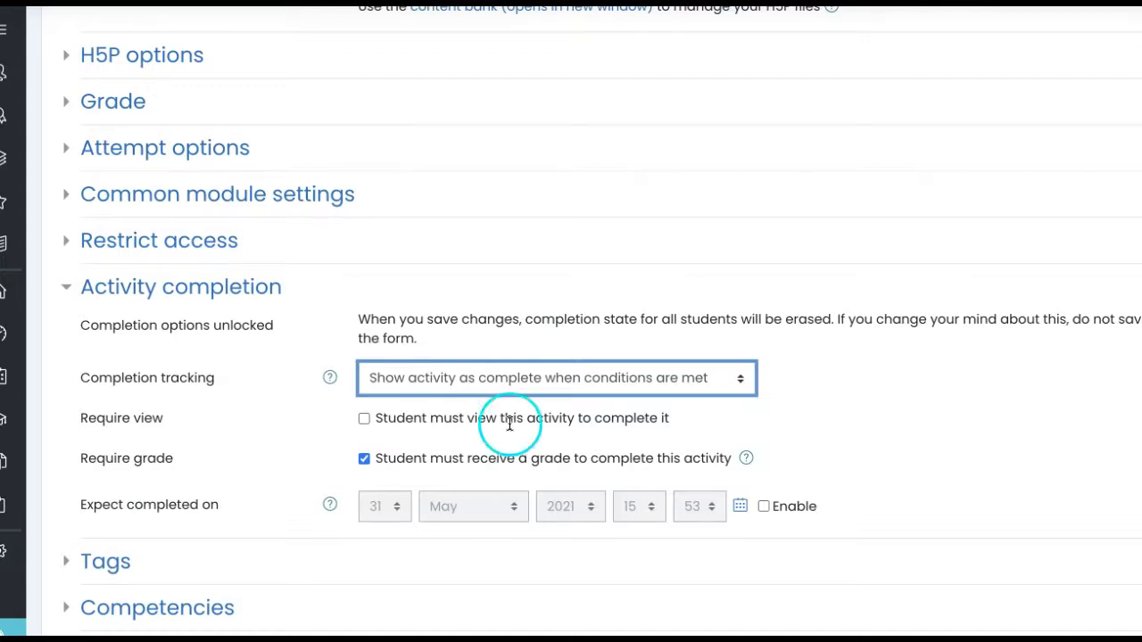
- Expand the H5P activity's grade settings and compare the grade to pass with the required-grade completion condition
click(116, 102)
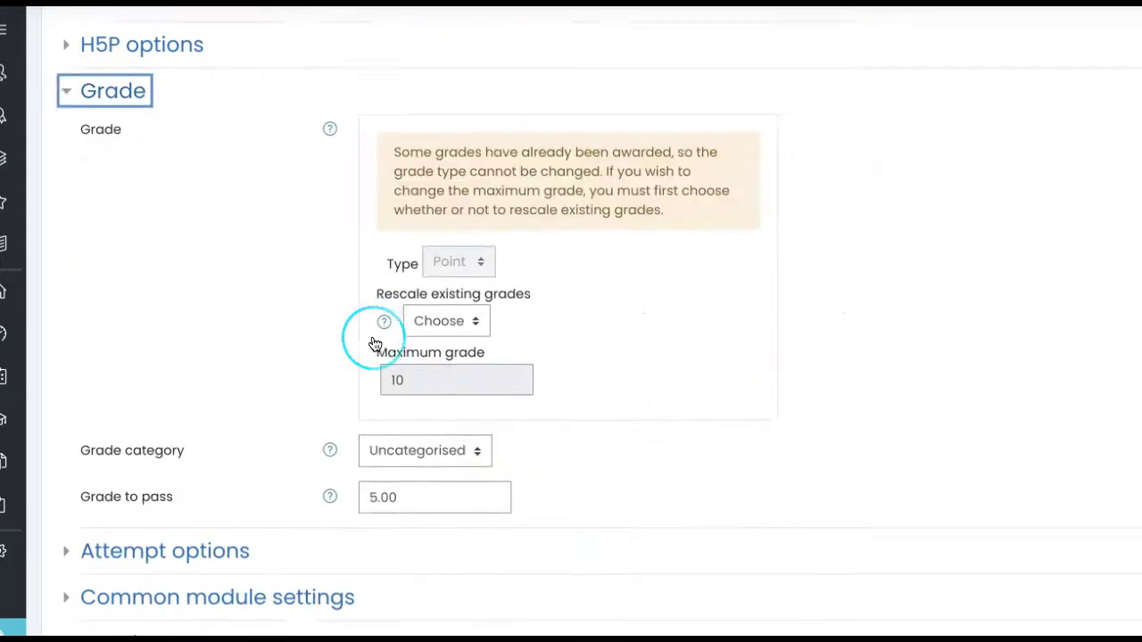
scroll(375, 345, down, 2)
scroll(398, 434, down, 3)
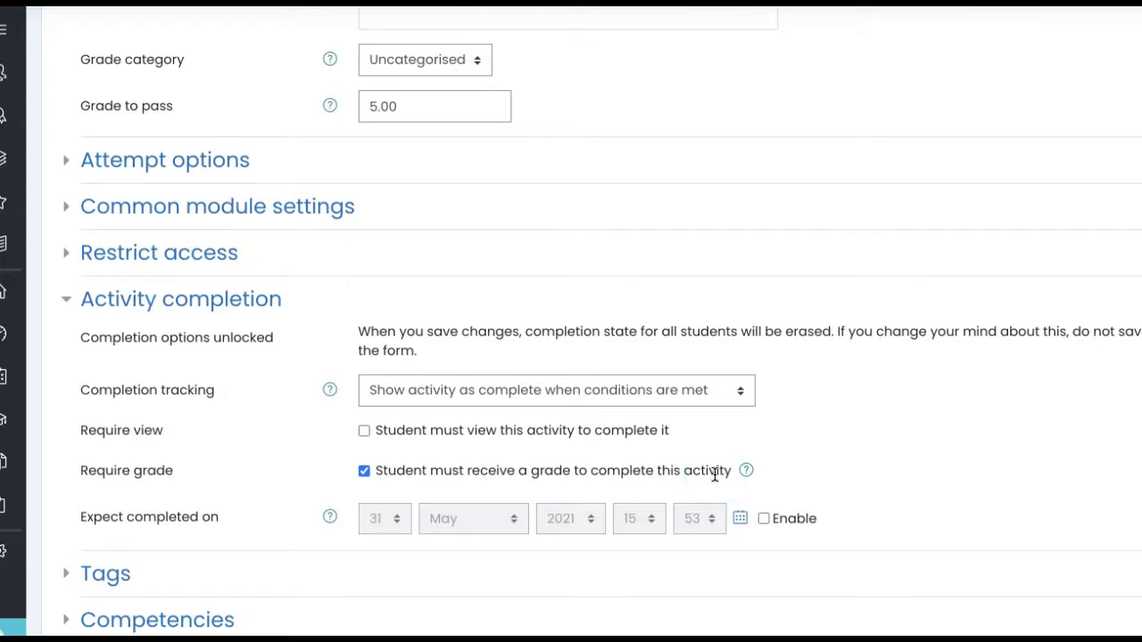
scroll(808, 410, up, 1)
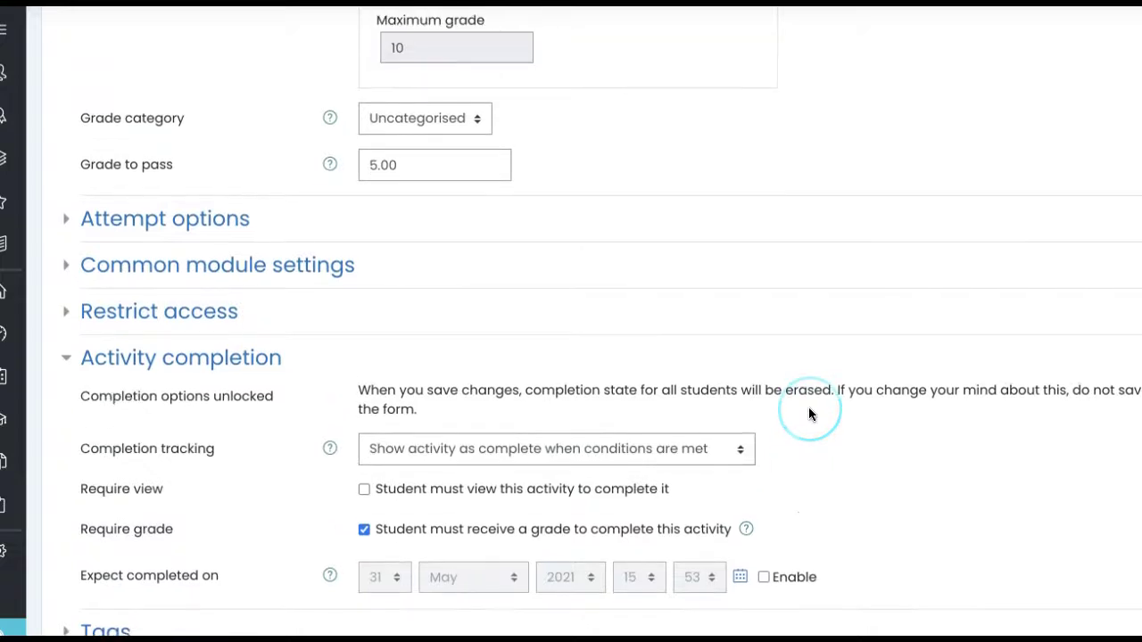
scroll(808, 408, up, 1)
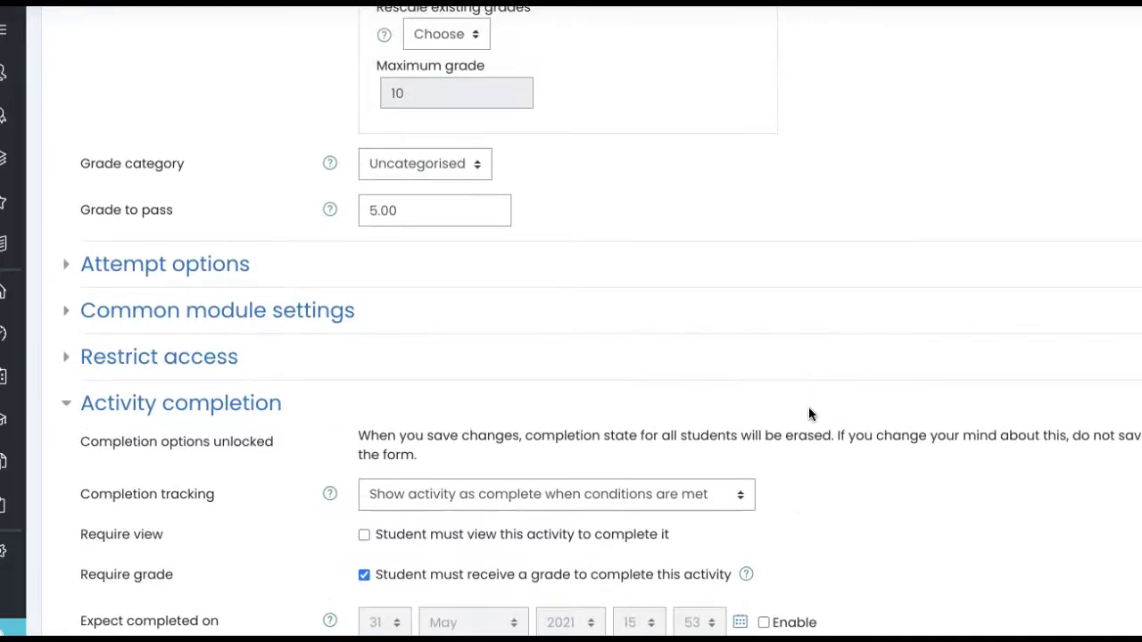
scroll(805, 413, down, 1)
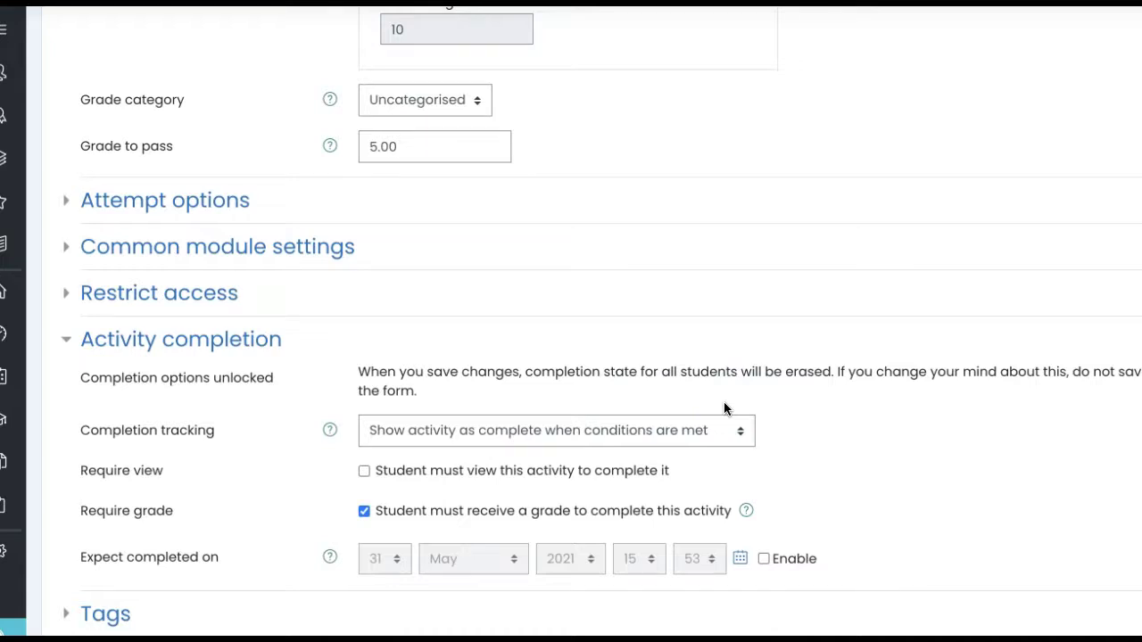
- Leave the H5P activity settings without saving and return to the main Easy Elearning course page
scroll(723, 407, up, 10)
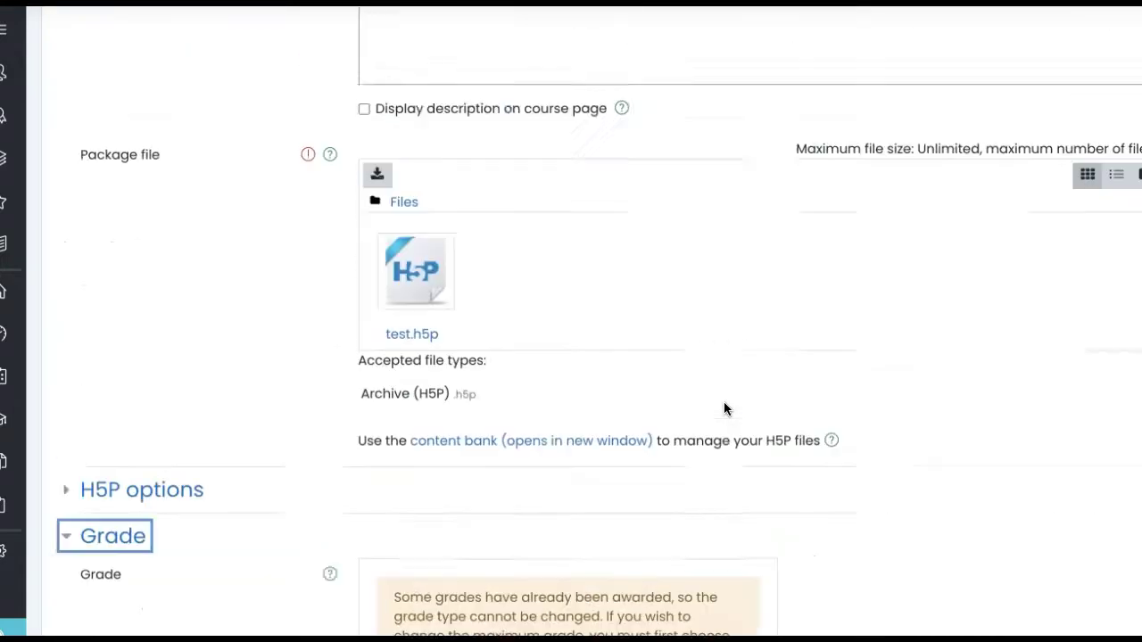
scroll(723, 408, up, 5)
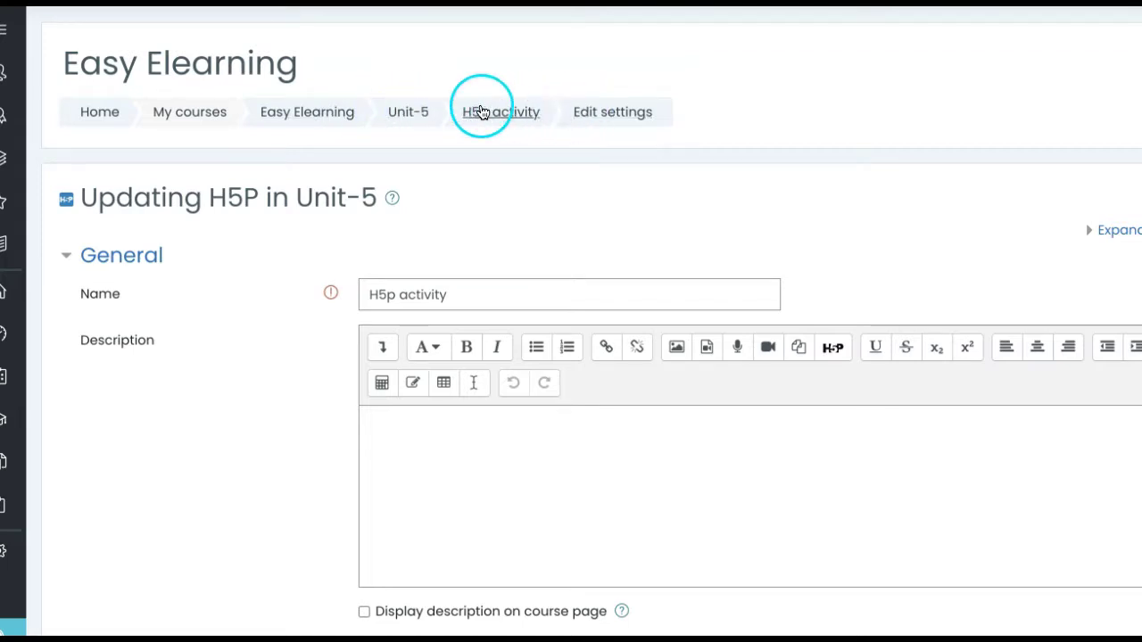
click(409, 111)
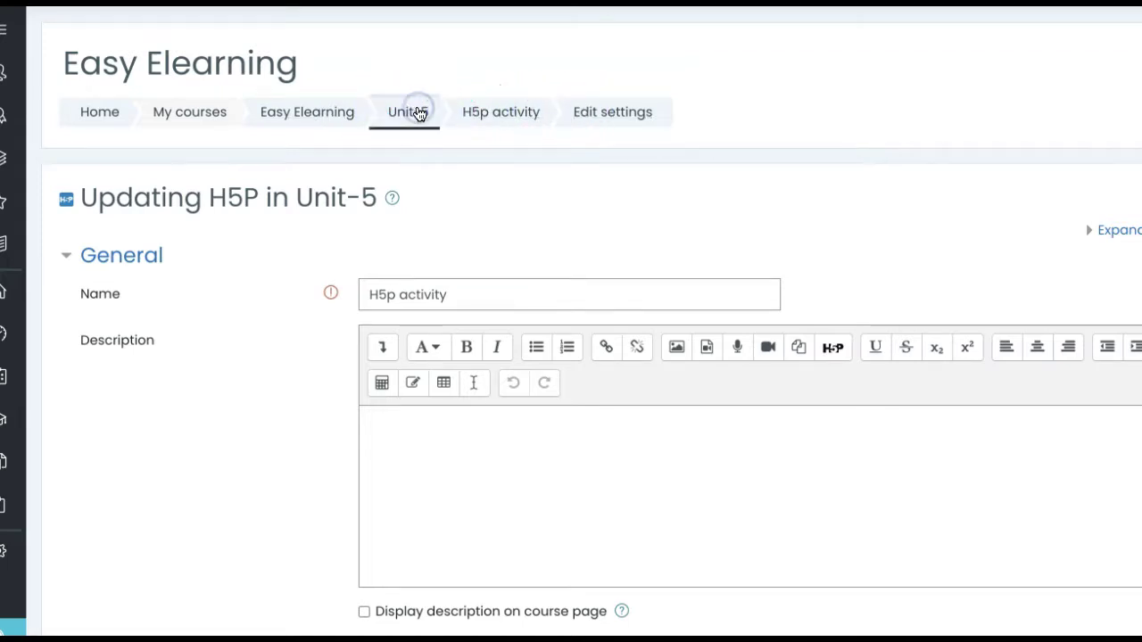
scroll(675, 235, up, 15)
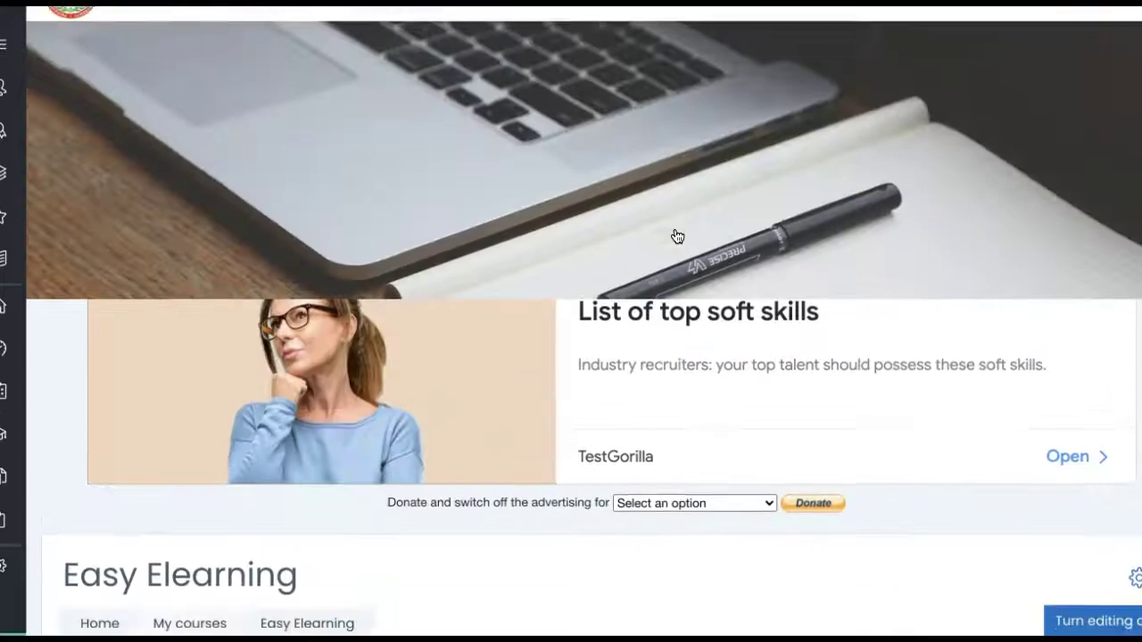
scroll(677, 235, down, 5)
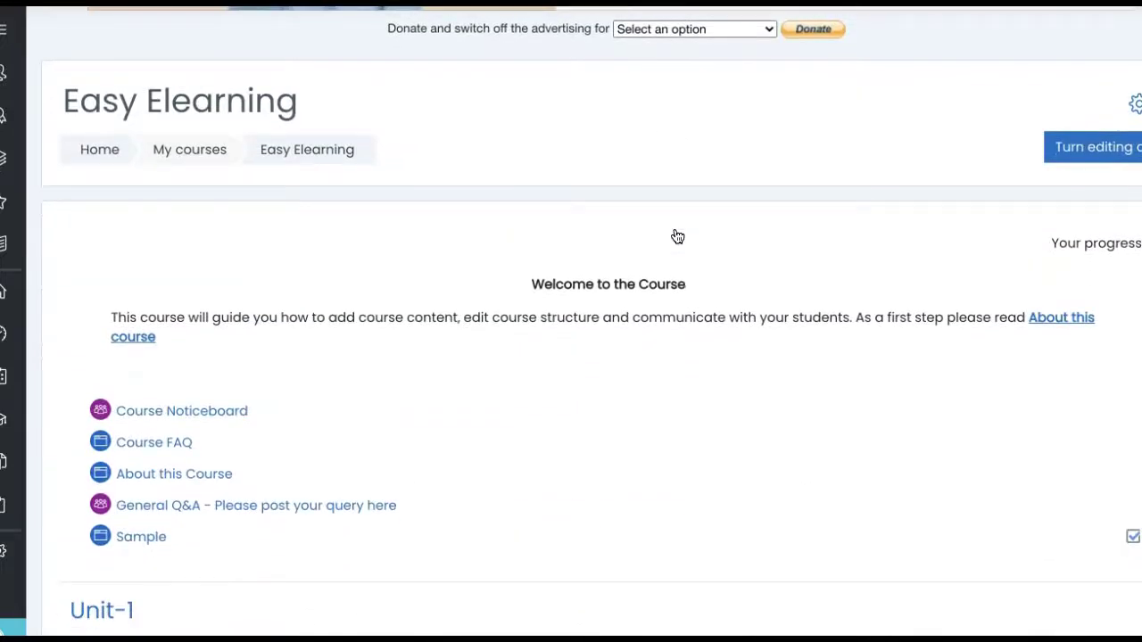
- Open the Activity completion report from the course administration reports
click(949, 109)
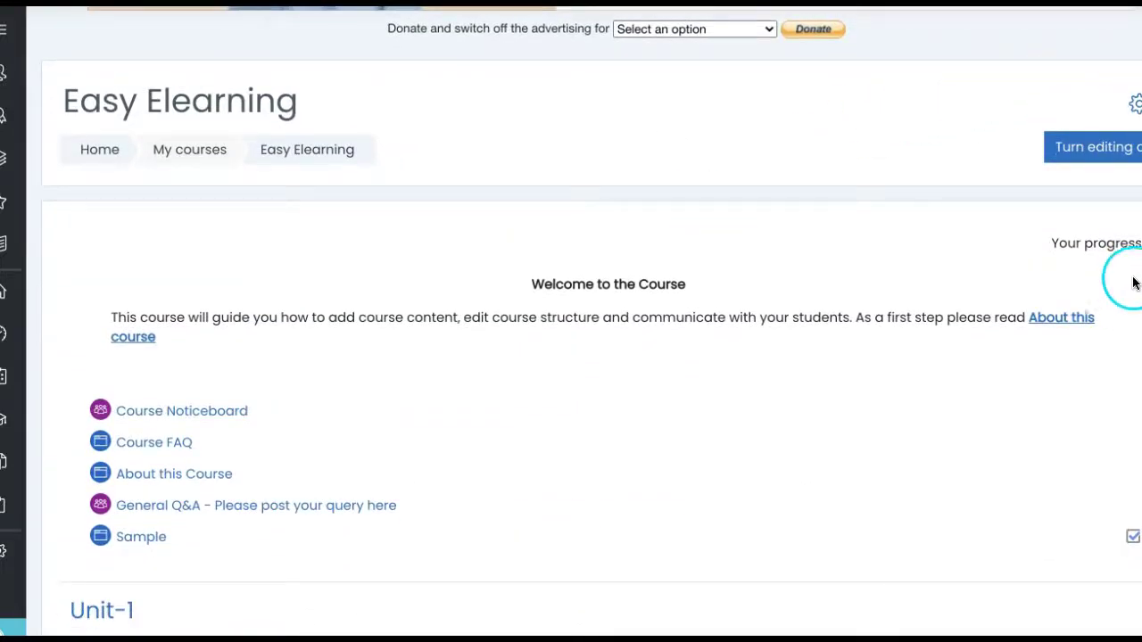
click(1136, 105)
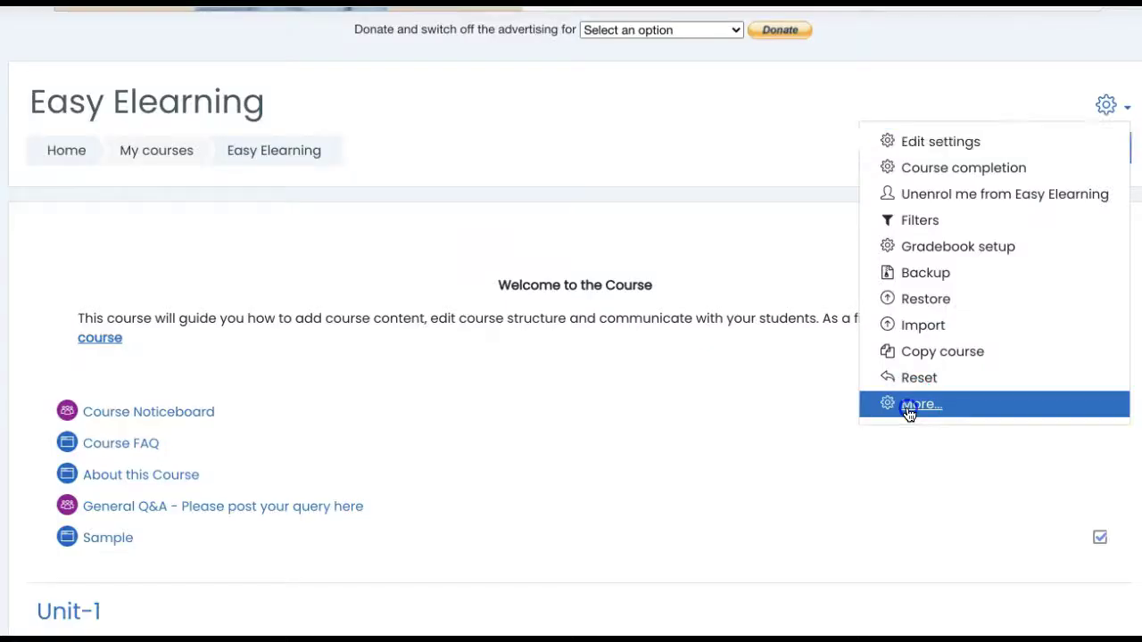
click(907, 409)
click(288, 237)
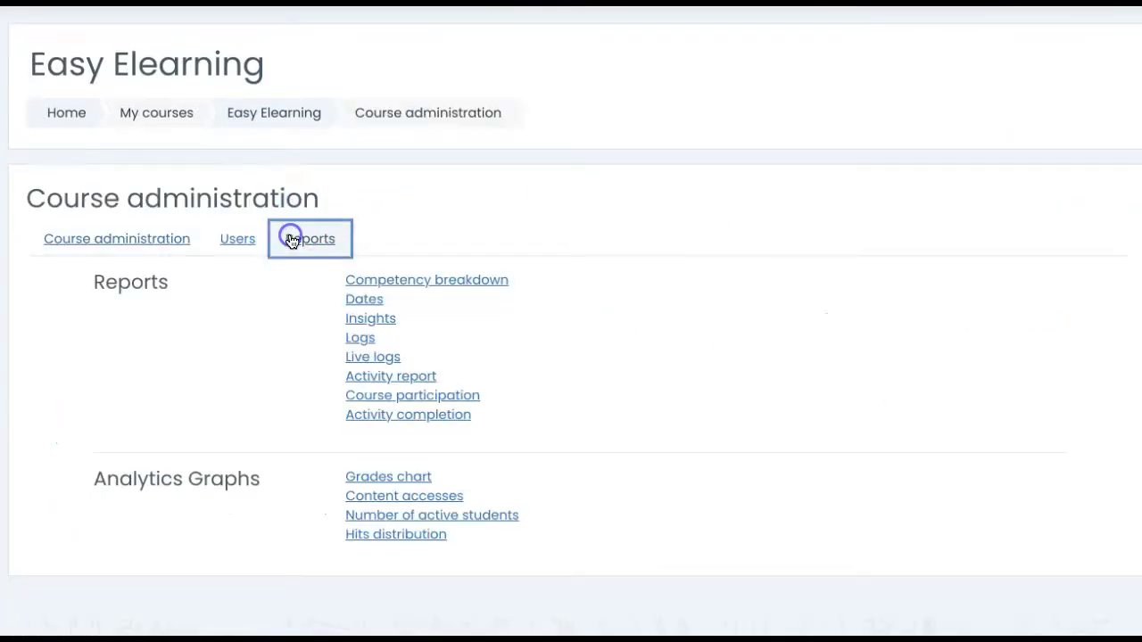
click(444, 416)
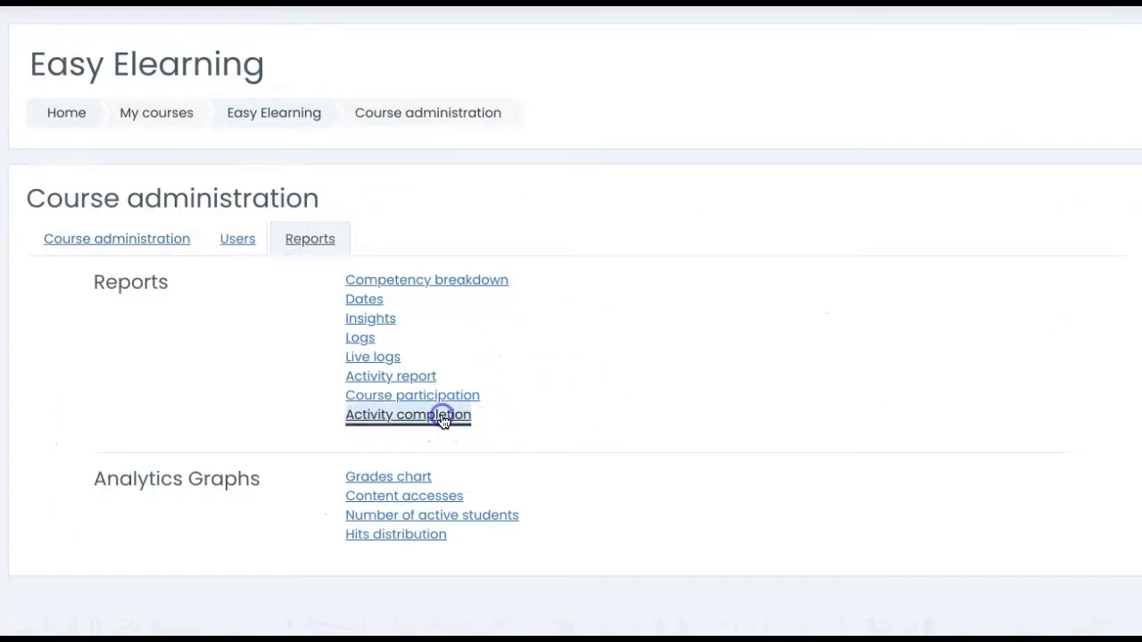
- Examine each student's completion status per activity in the Activity completion report
scroll(443, 420, down, 3)
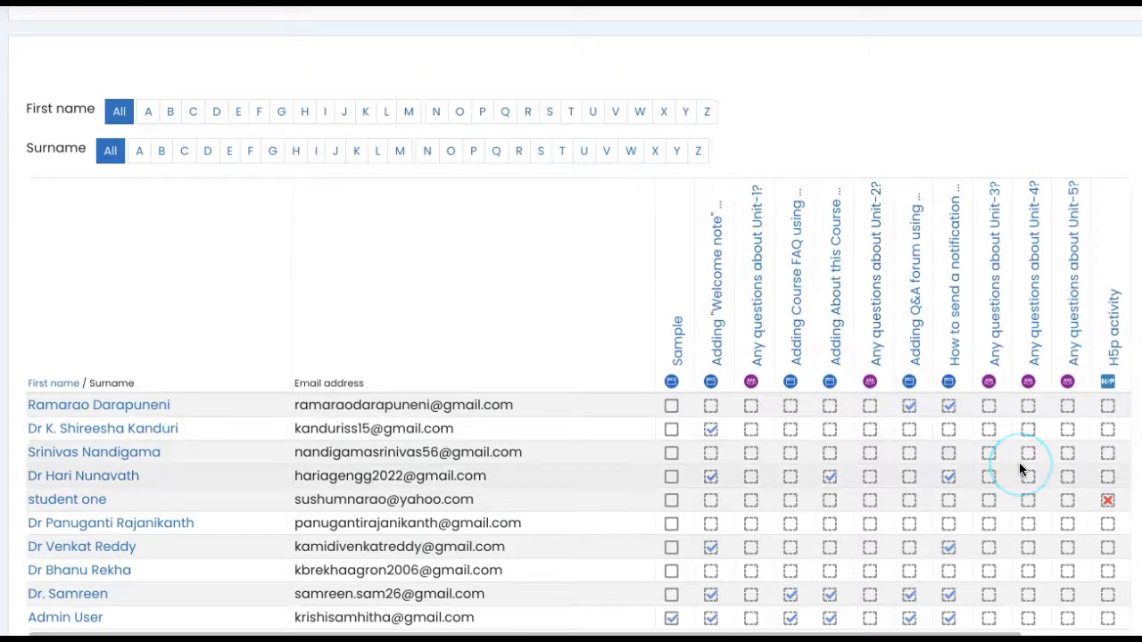
scroll(1019, 462, down, 1)
scroll(1019, 462, down, 1)
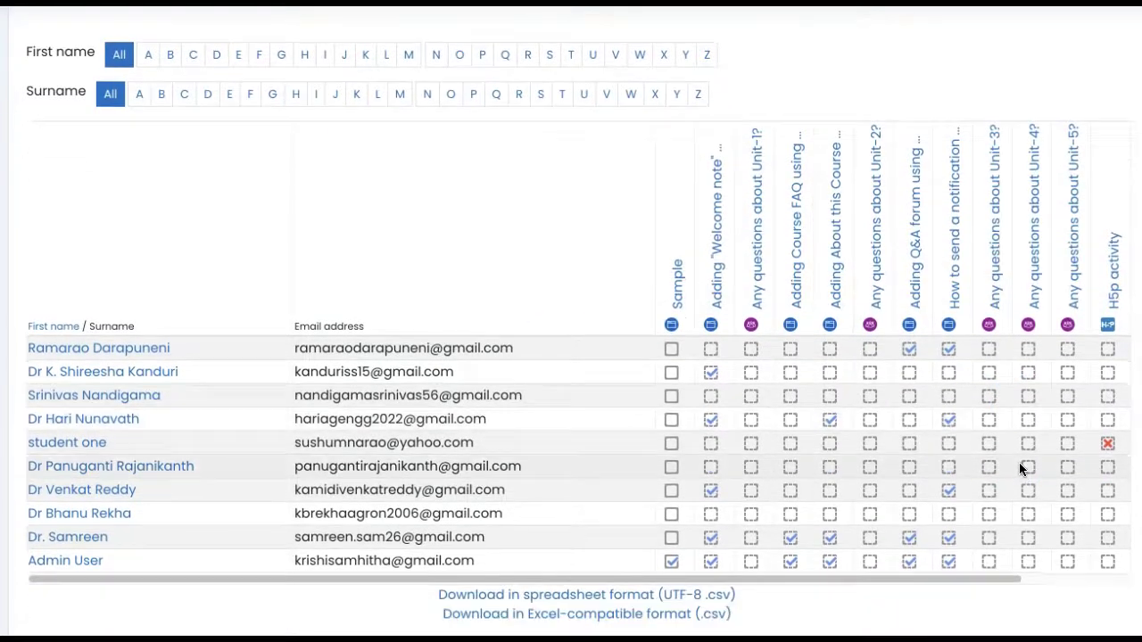
click(754, 420)
scroll(759, 422, up, 3)
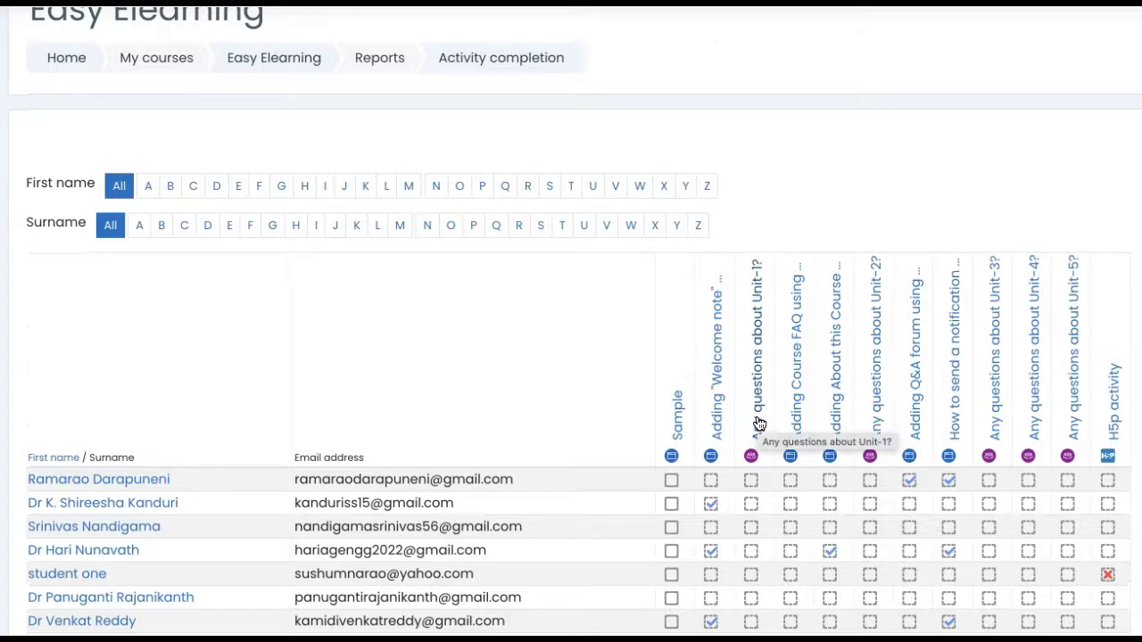
- Leave the Easy Elearning report and open the Creating interactive Content in Moodle course page
click(578, 458)
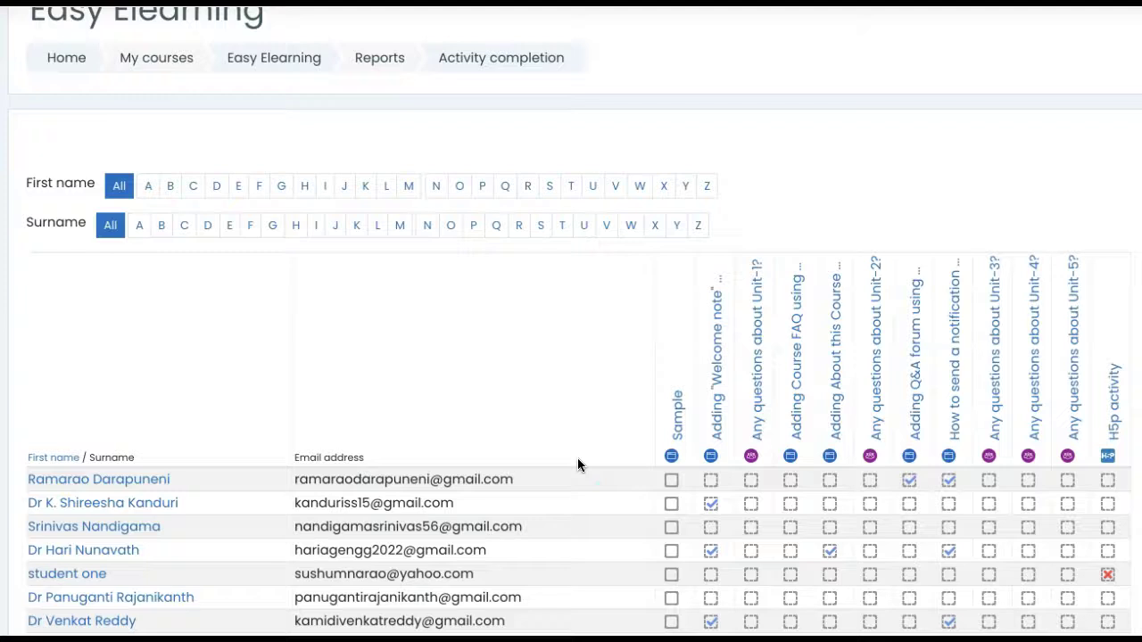
scroll(577, 457, down, 1)
click(753, 283)
click(802, 236)
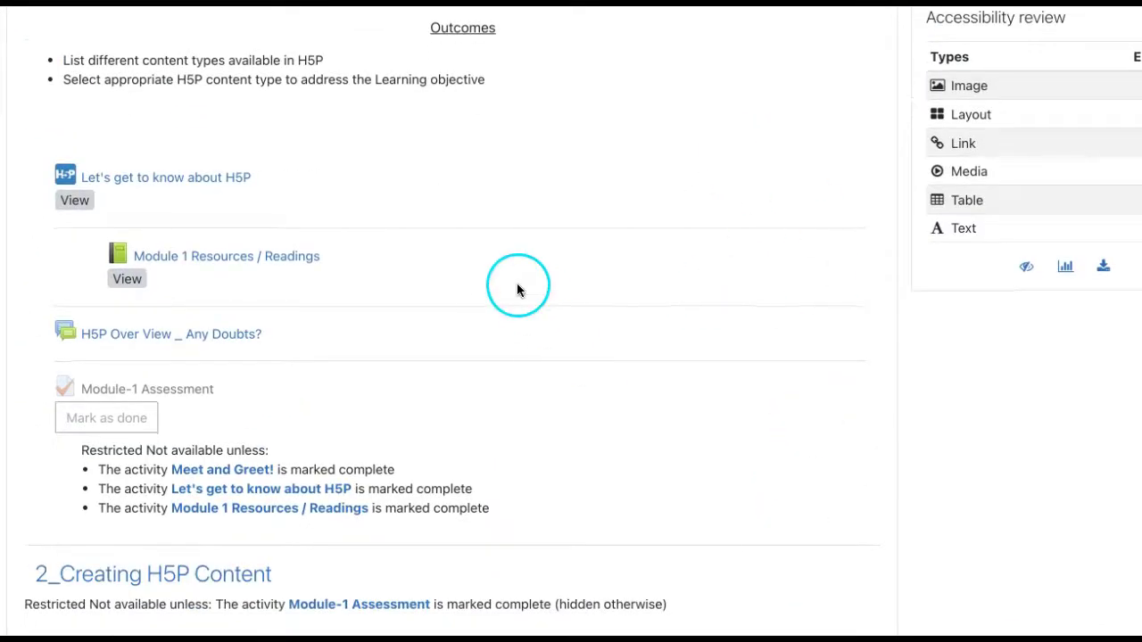
- Examine the completion conditions and access restrictions listed under the activities in the H5P course sections
scroll(517, 290, down, 1)
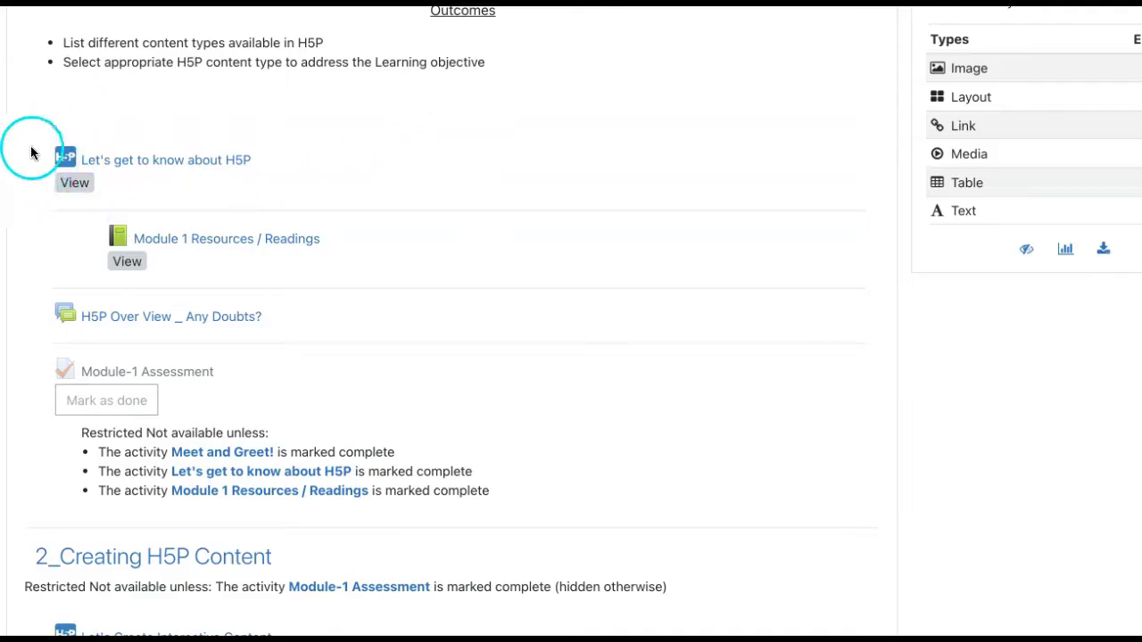
scroll(139, 183, down, 2)
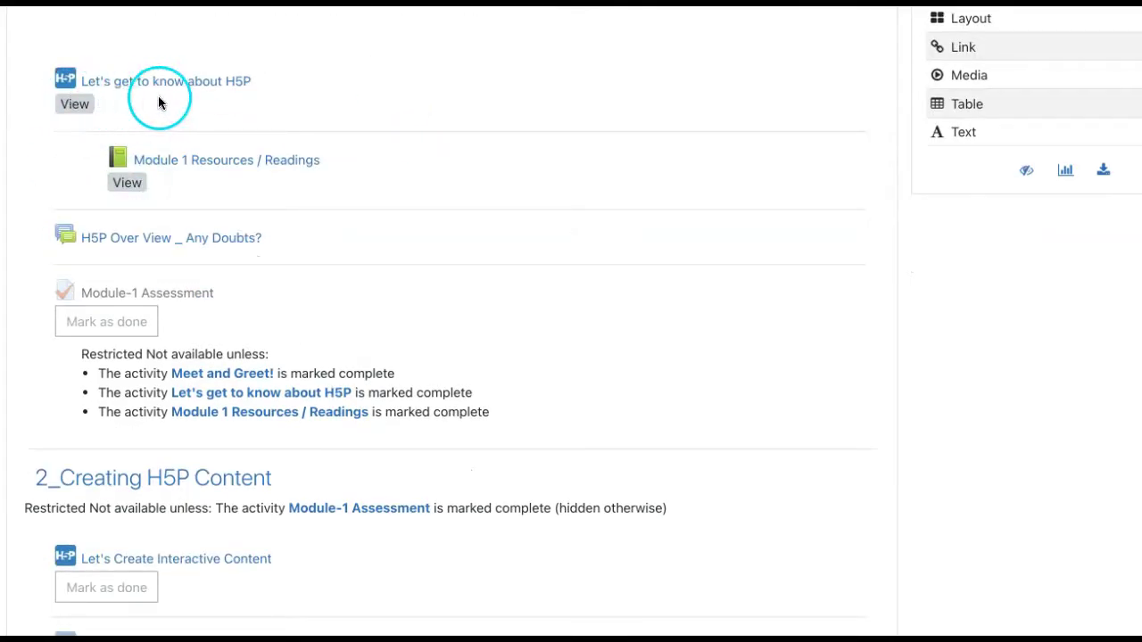
scroll(275, 292, down, 3)
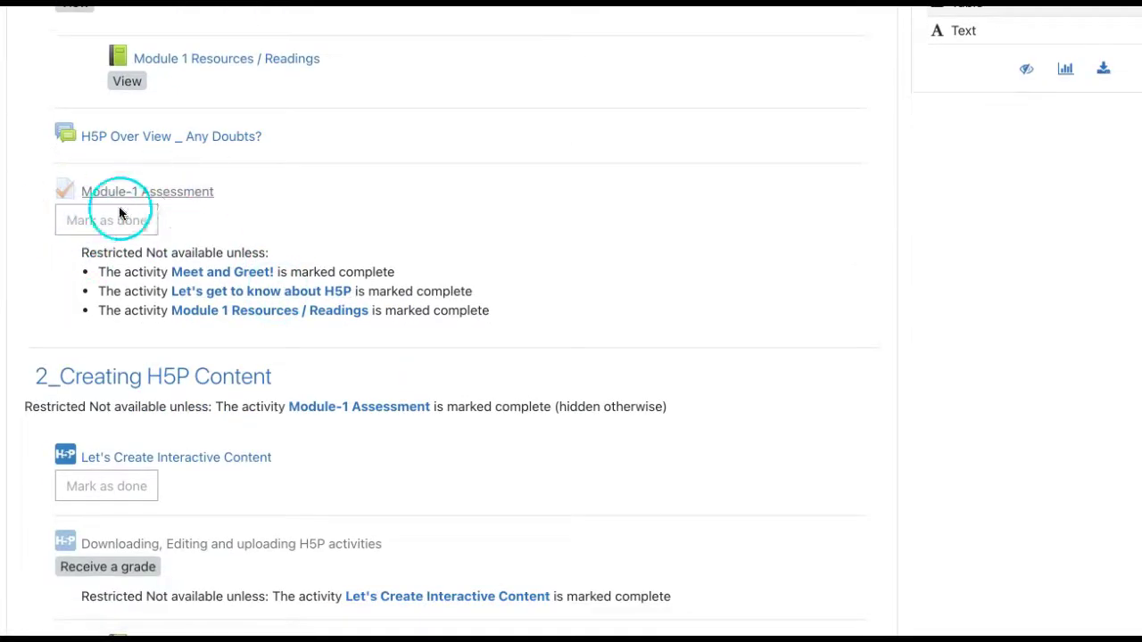
scroll(189, 419, down, 5)
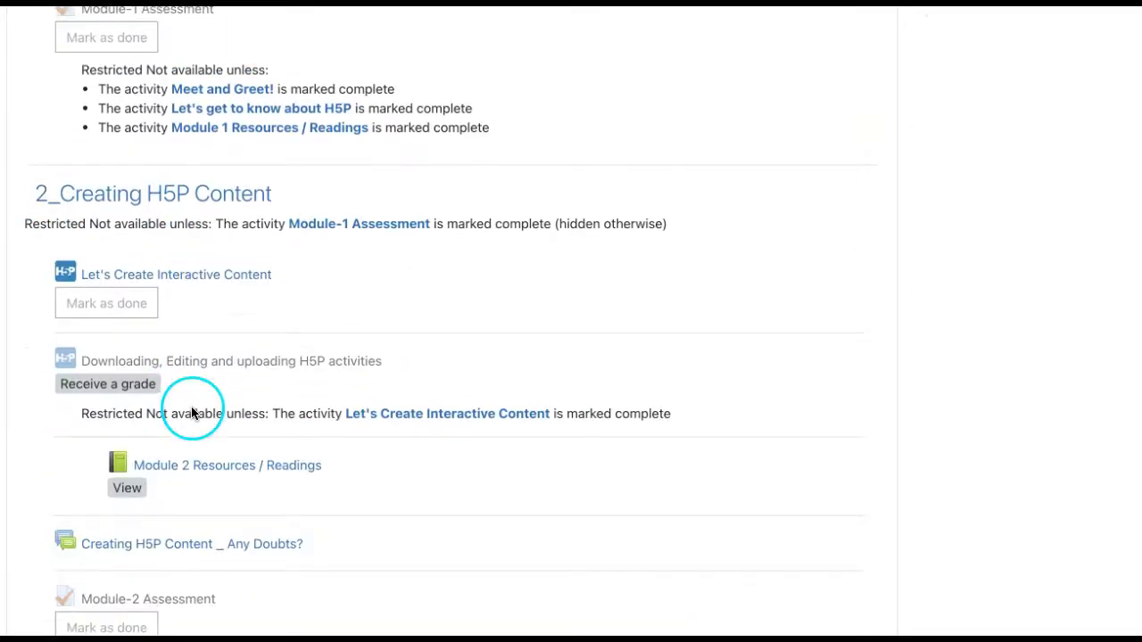
scroll(245, 428, up, 3)
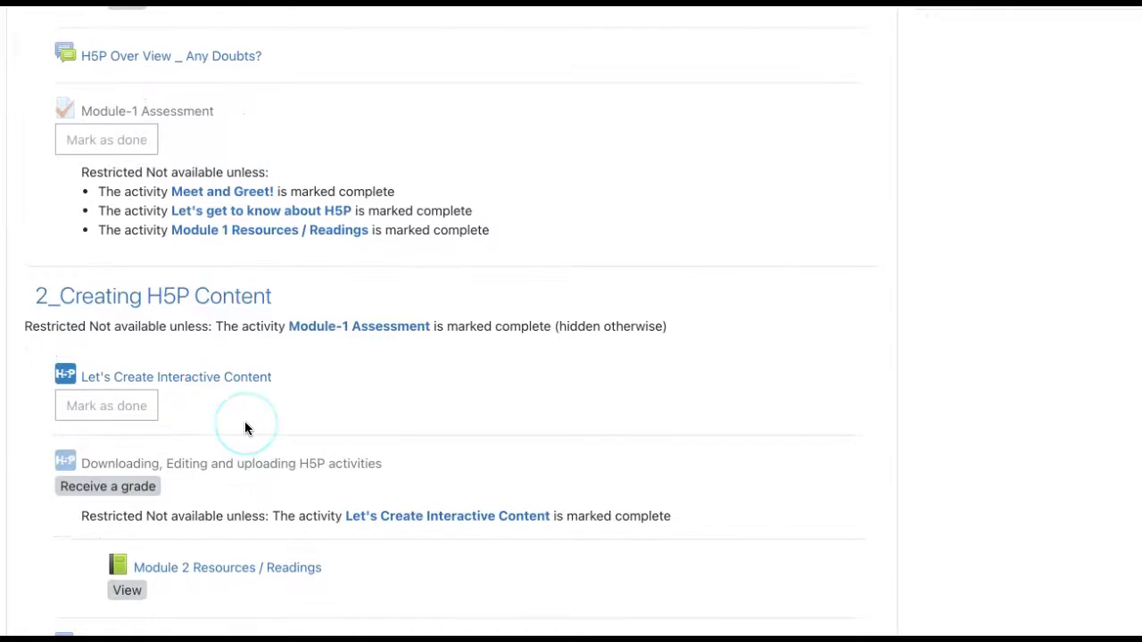
scroll(244, 428, up, 20)
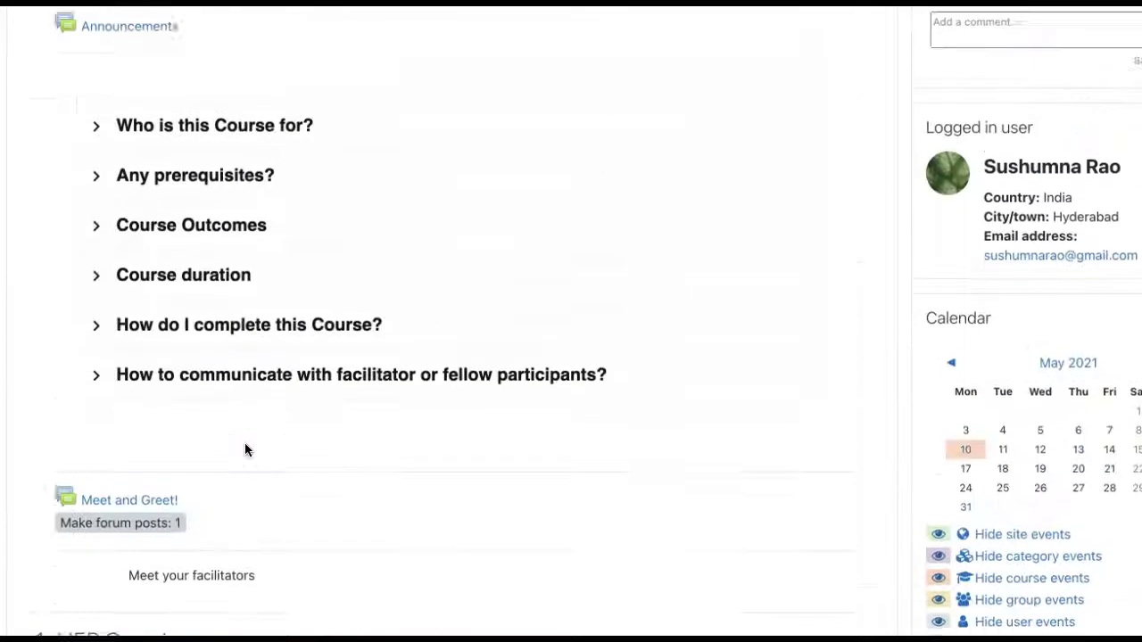
- Open the edit settings of the Creating interactive Content in Moodle course and expand the completion tracking section
scroll(247, 446, up, 4)
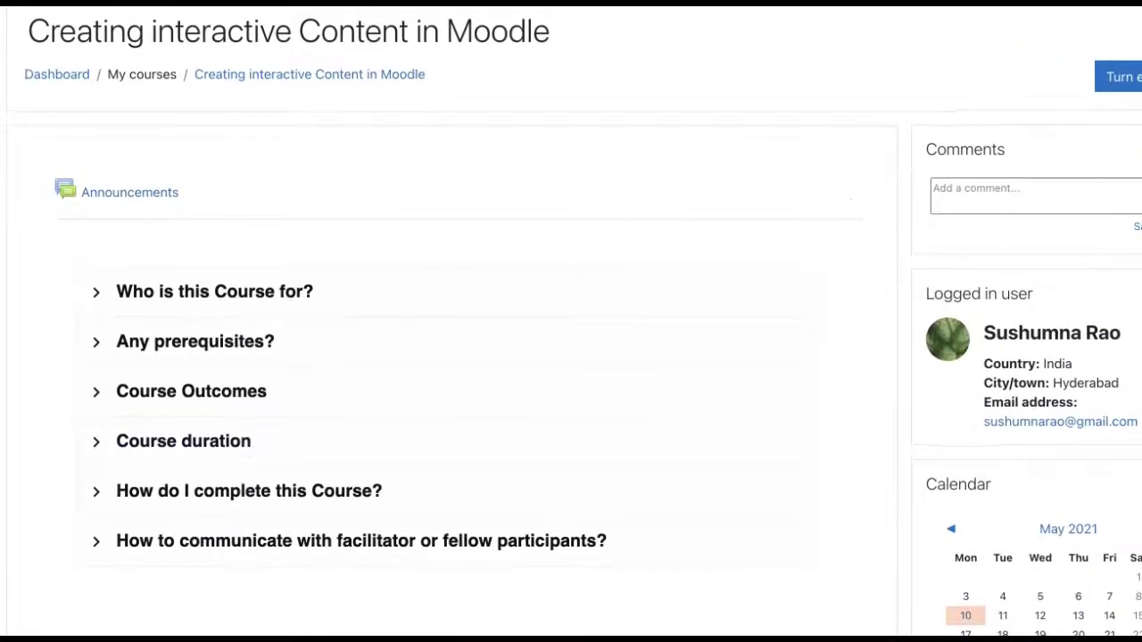
click(1125, 32)
click(1102, 70)
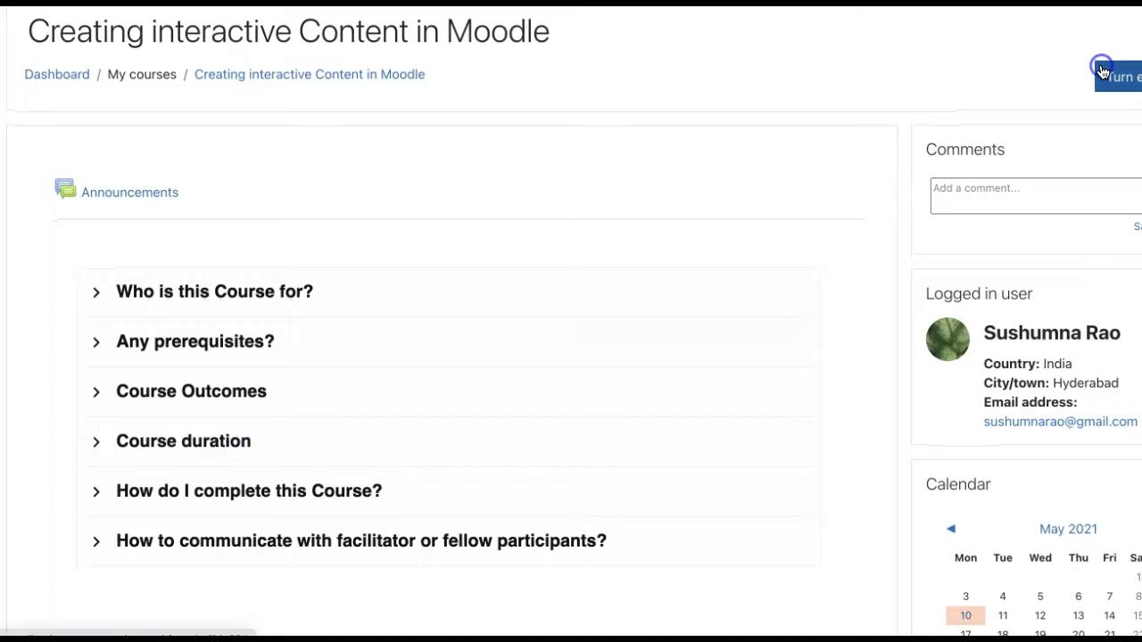
scroll(383, 481, down, 4)
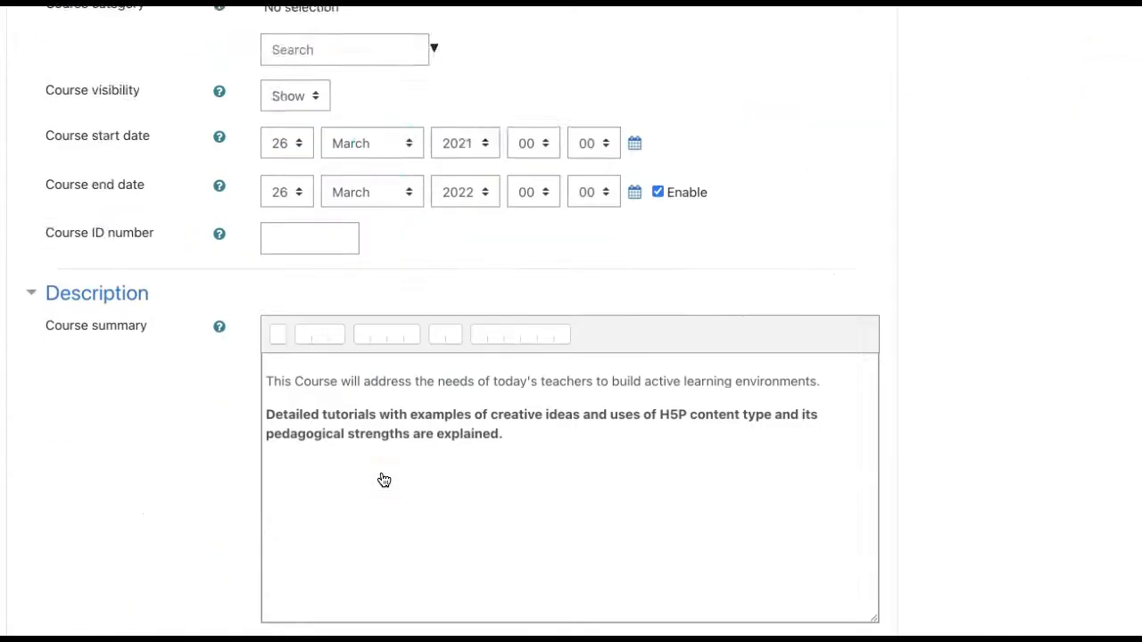
scroll(383, 481, down, 10)
click(171, 352)
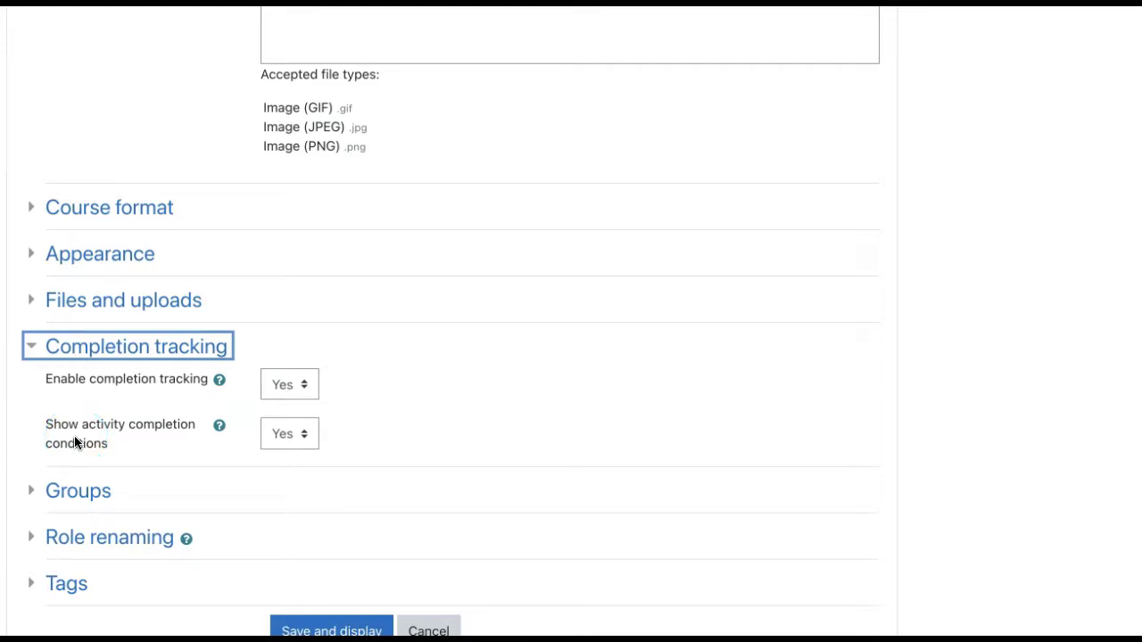
- Check the choices for showing activity completion conditions, then return to the course page without saving
click(287, 442)
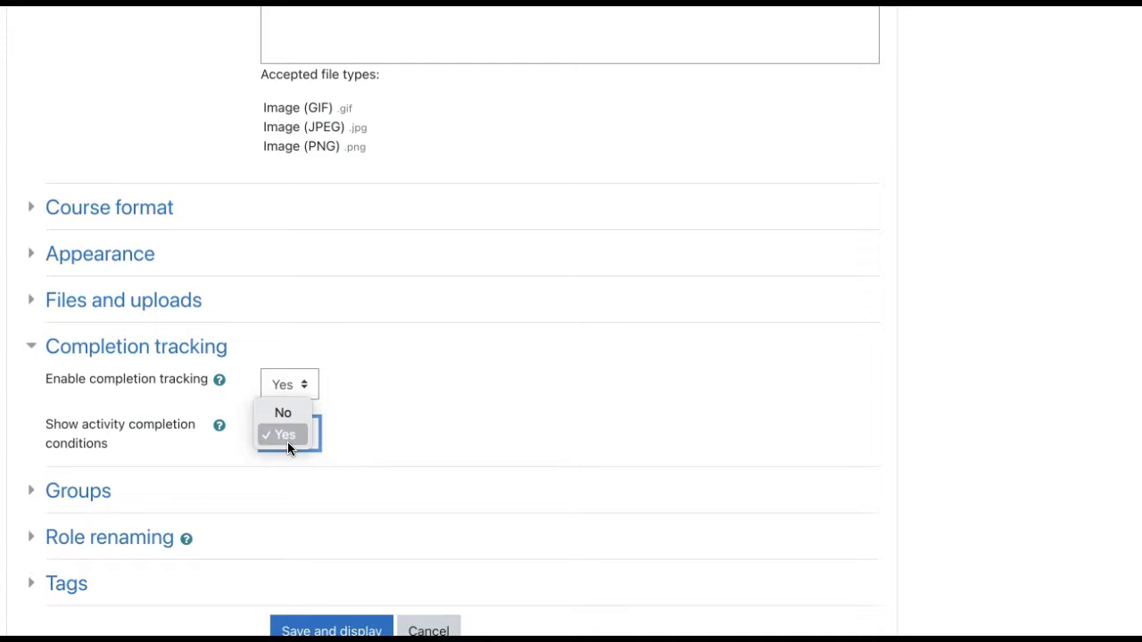
click(671, 319)
scroll(671, 318, up, 15)
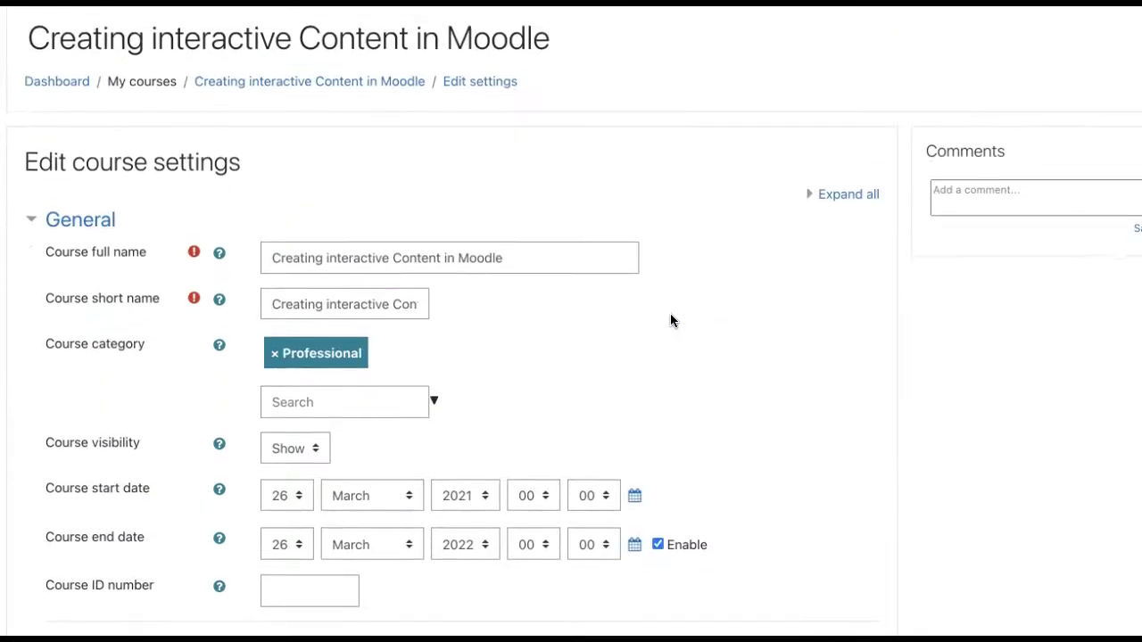
click(333, 72)
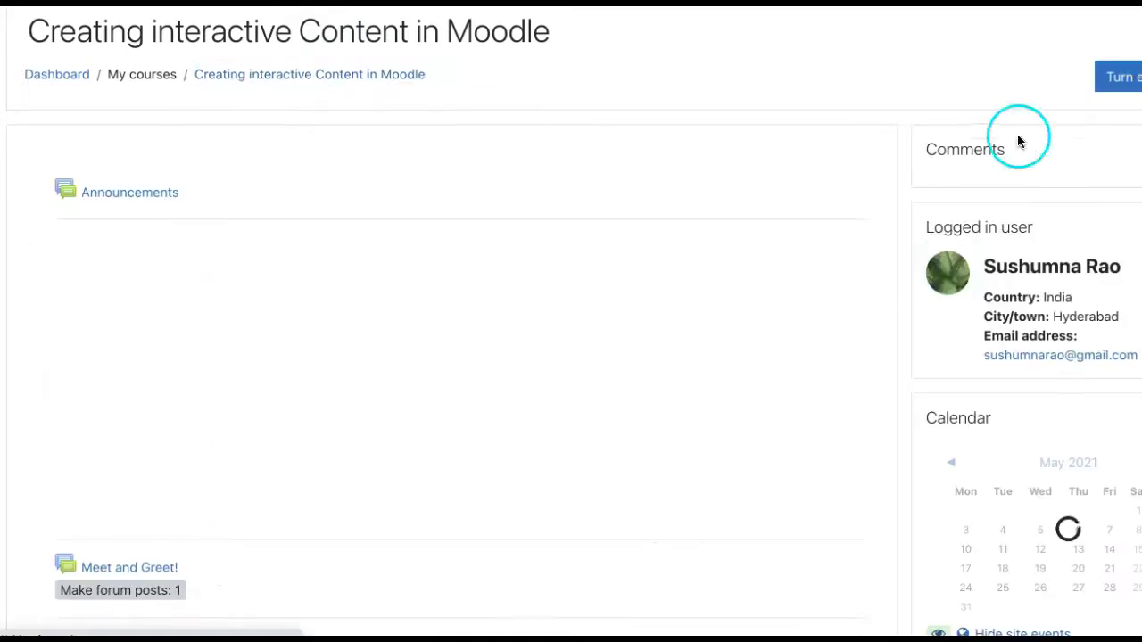
- Open the Activity completion report for this course from the full course administration page
click(1127, 32)
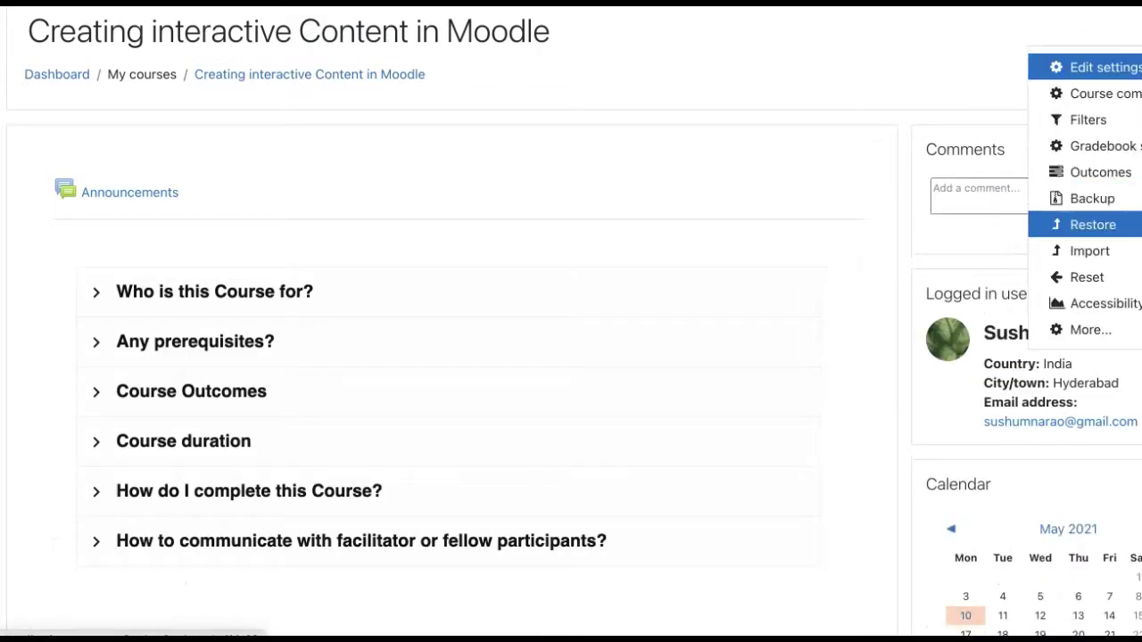
click(1097, 328)
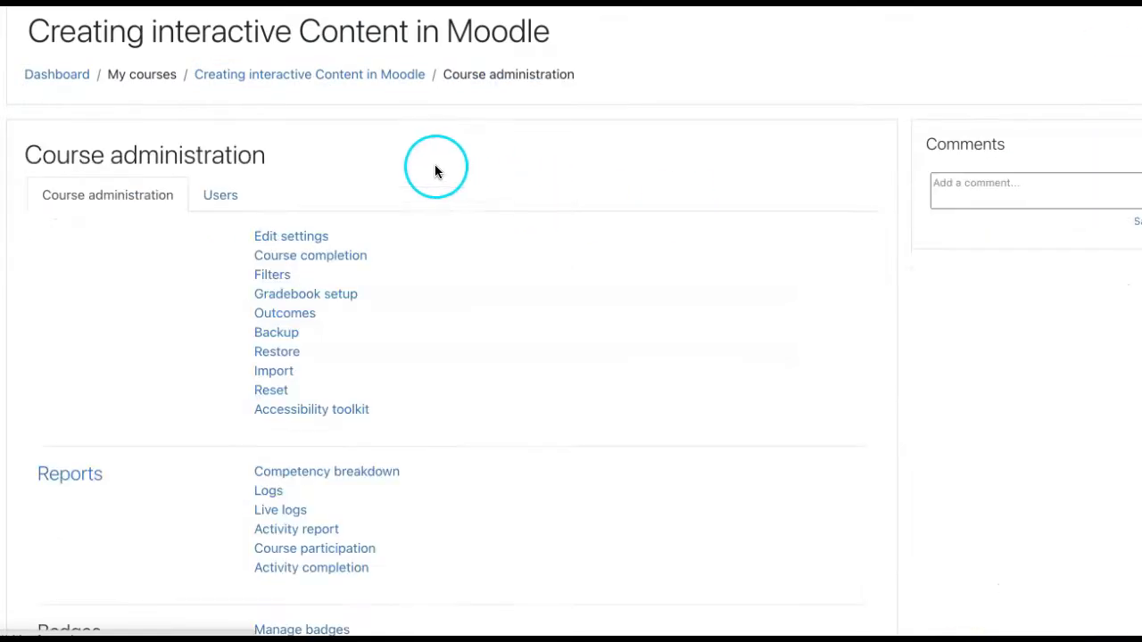
scroll(504, 427, down, 2)
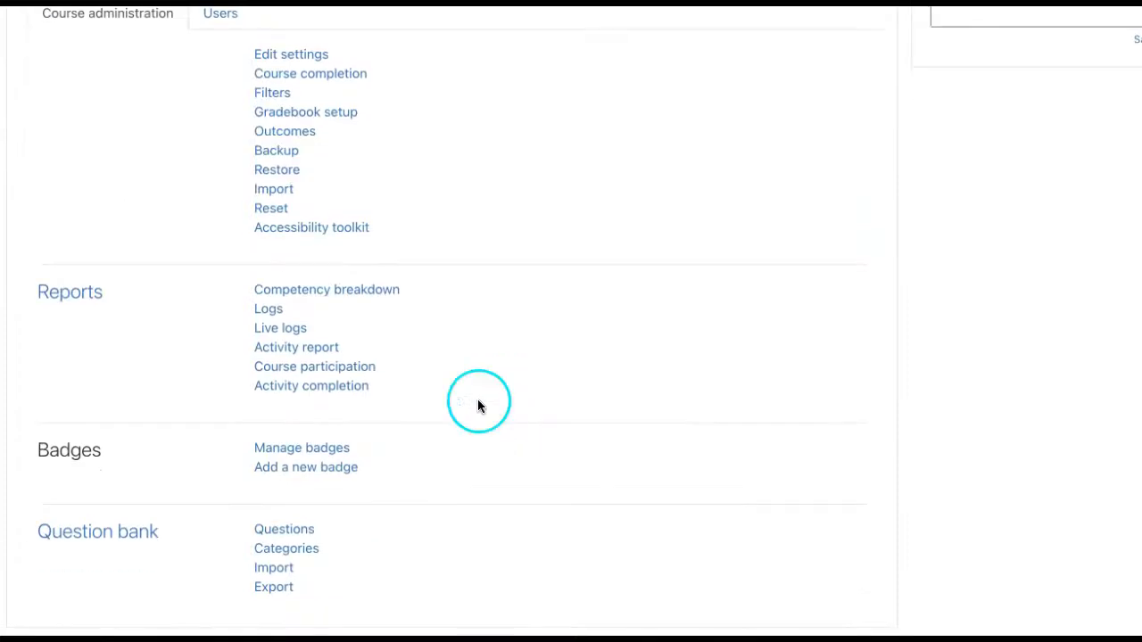
click(329, 393)
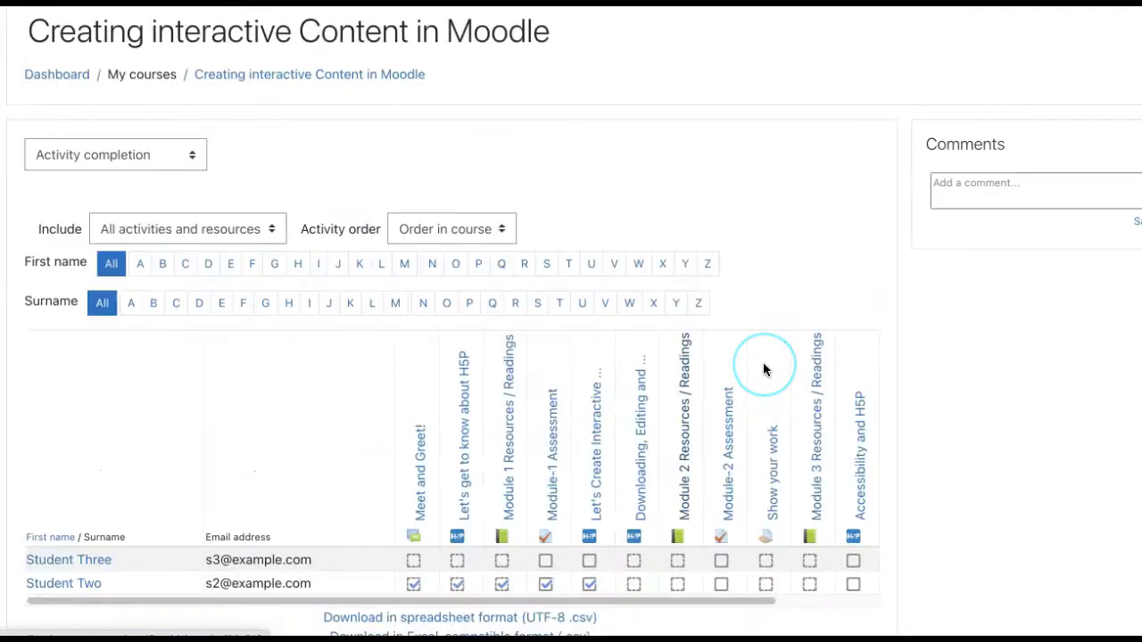
- Review the report's activity type filter and activity order choices, keeping All activities and resources and Order in course
scroll(764, 369, down, 1)
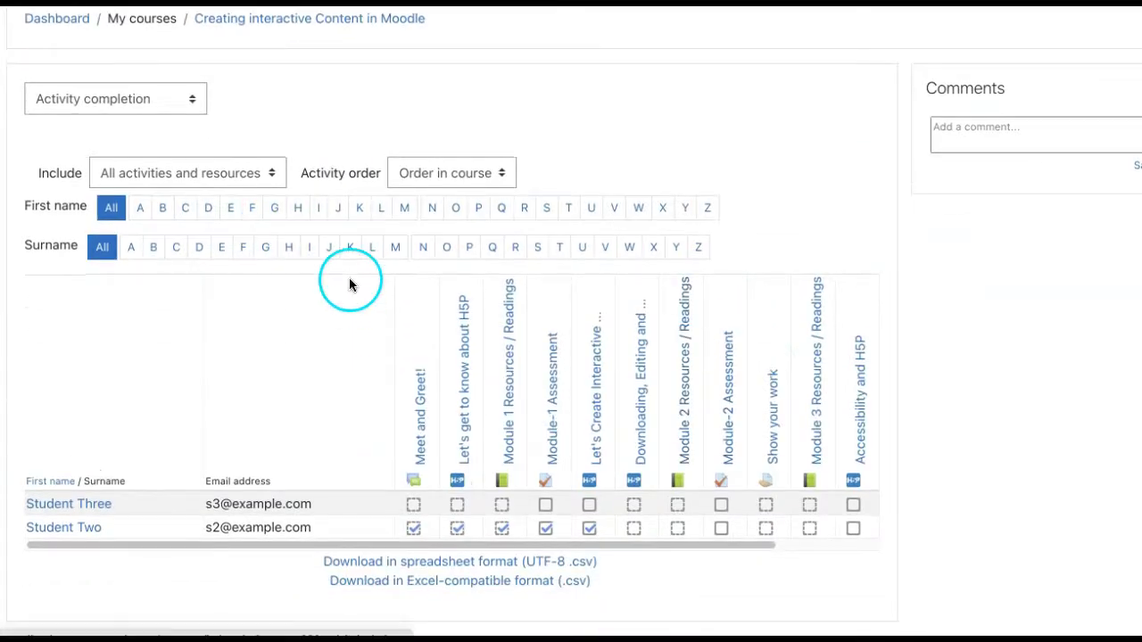
click(270, 176)
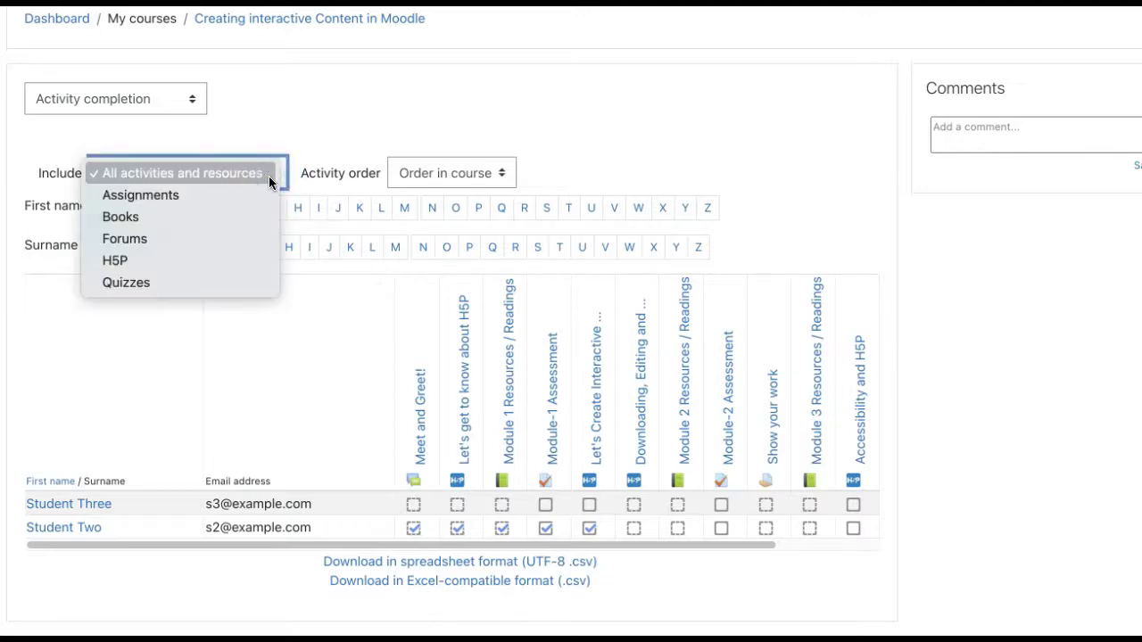
click(221, 200)
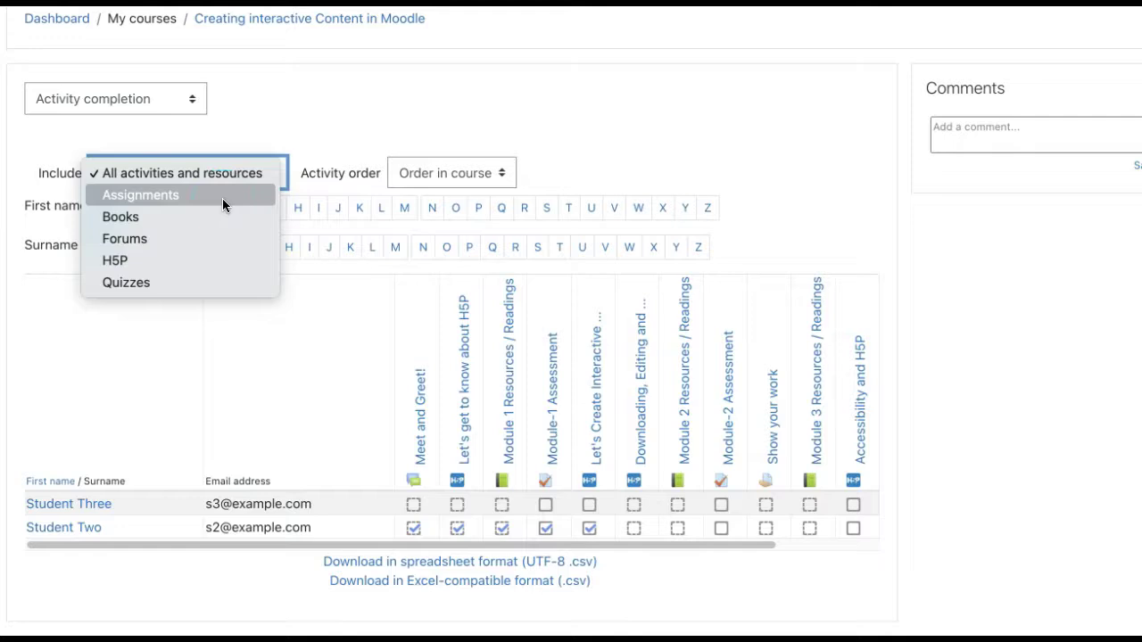
click(357, 120)
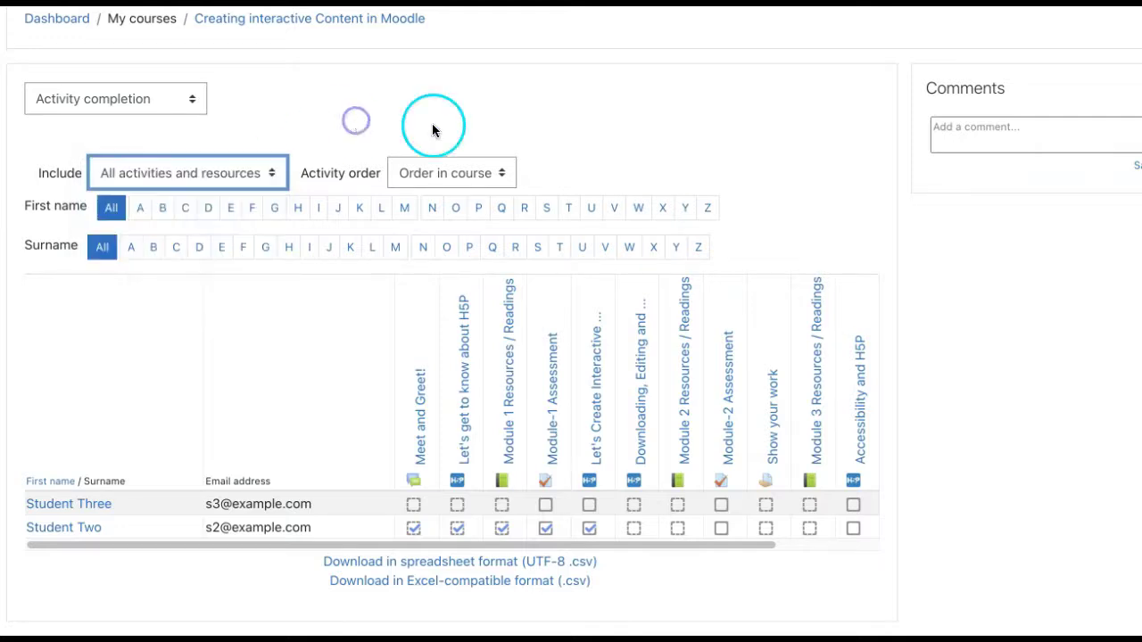
click(502, 166)
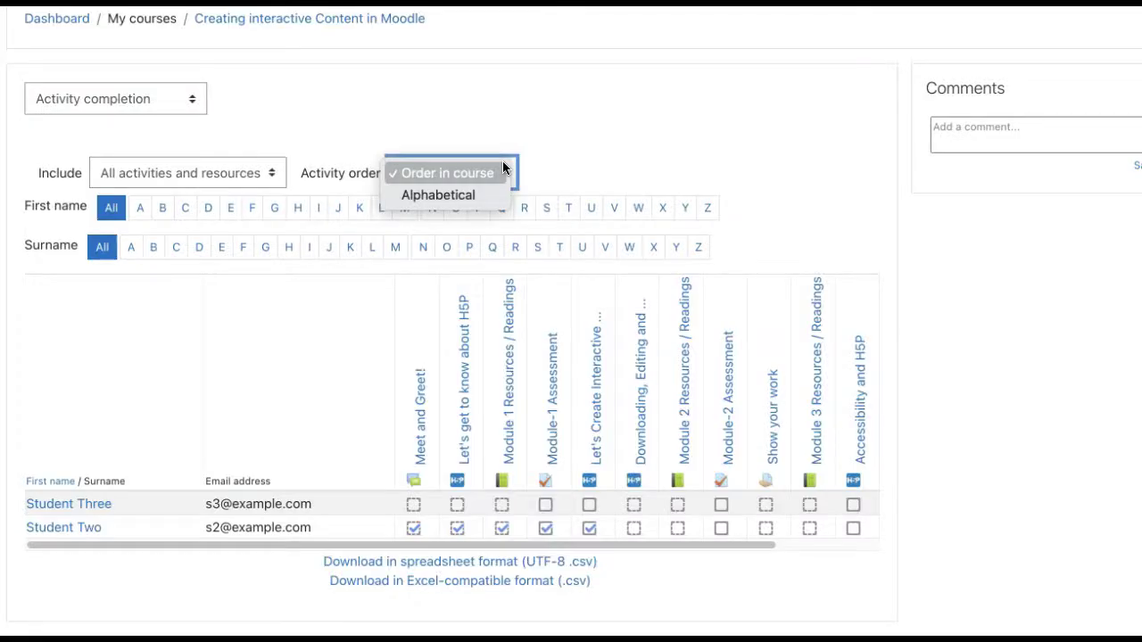
click(457, 212)
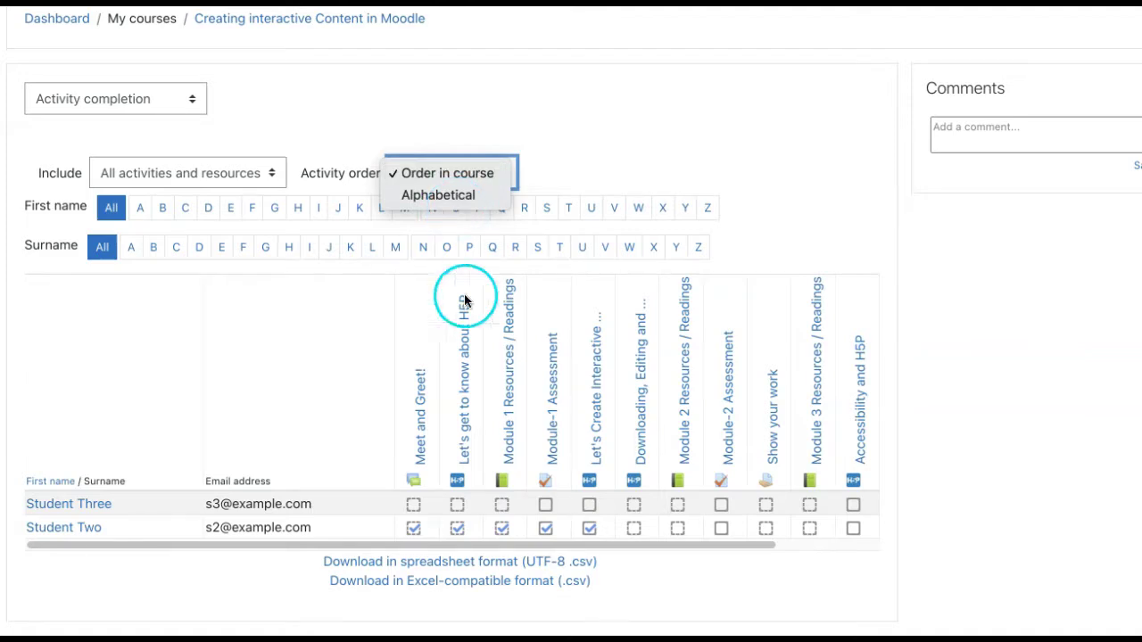
click(606, 135)
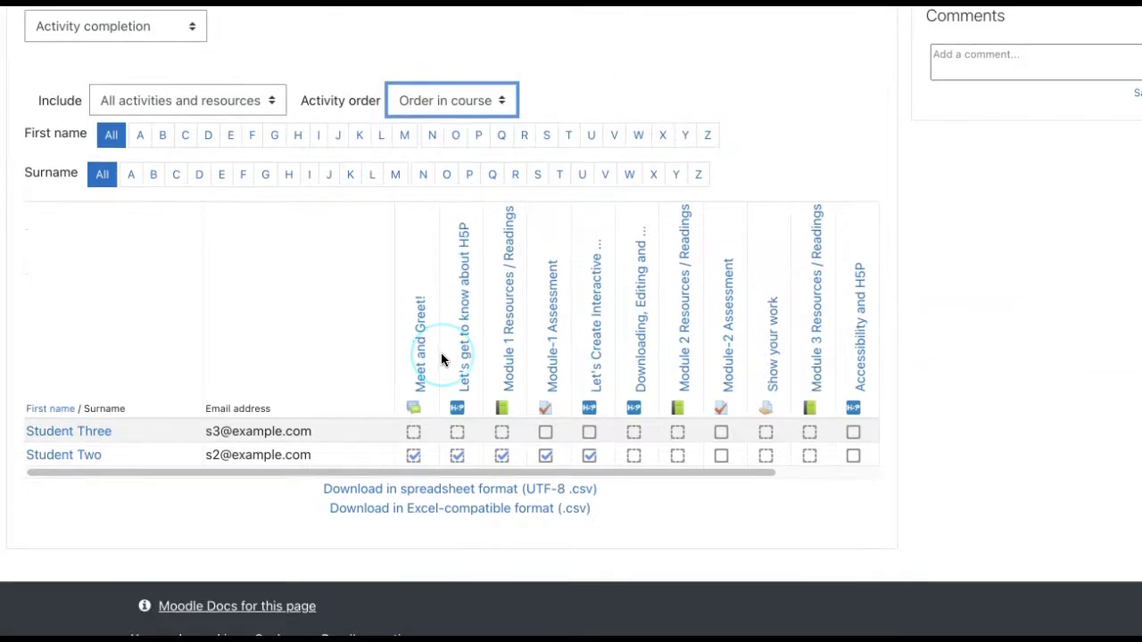